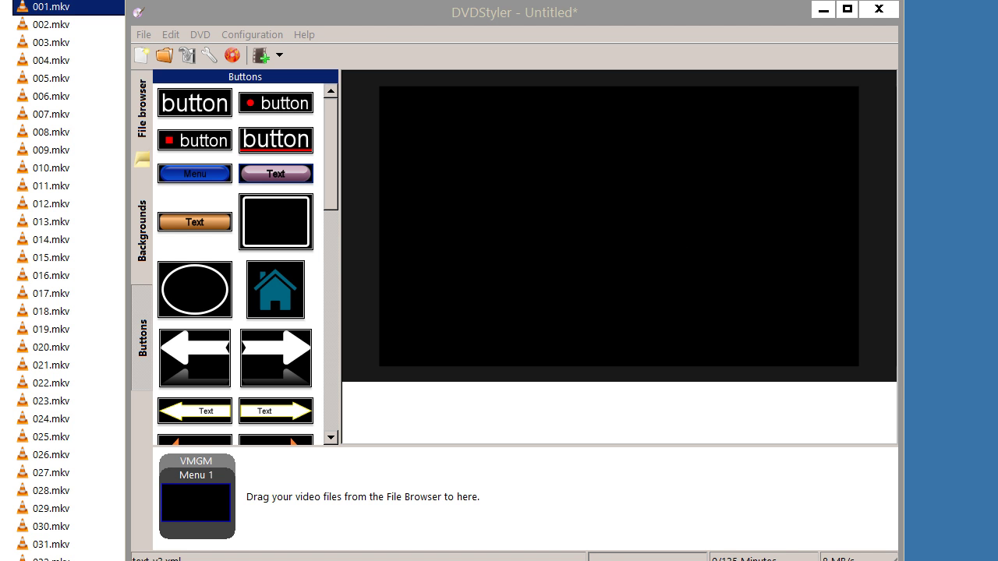
Check DVDStyler's version information from the Help menu, then dismiss it.
{"action": "left_click", "coordinate": [333, 19]}
{"action": "left_click", "coordinate": [310, 35]}
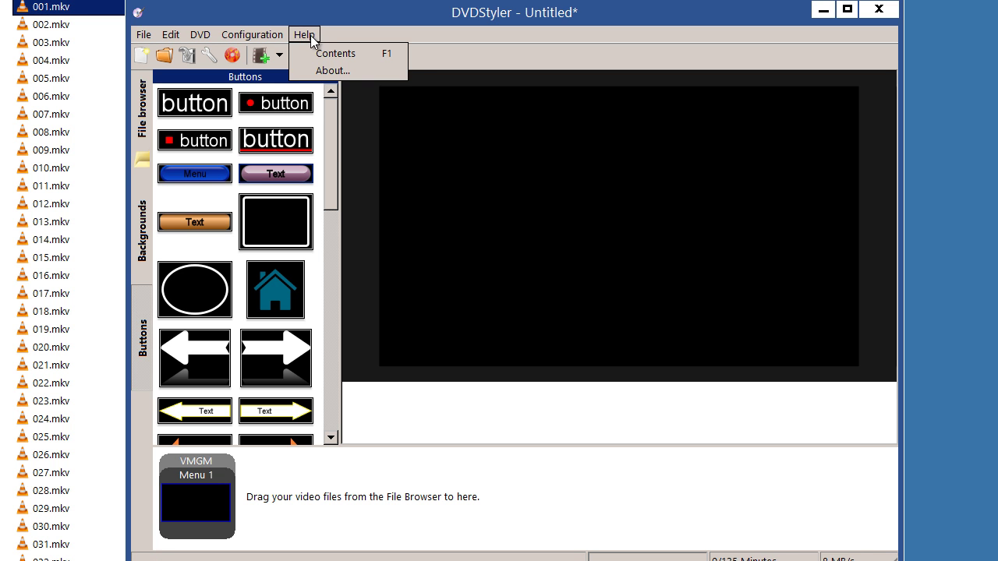
{"action": "left_click", "coordinate": [329, 70]}
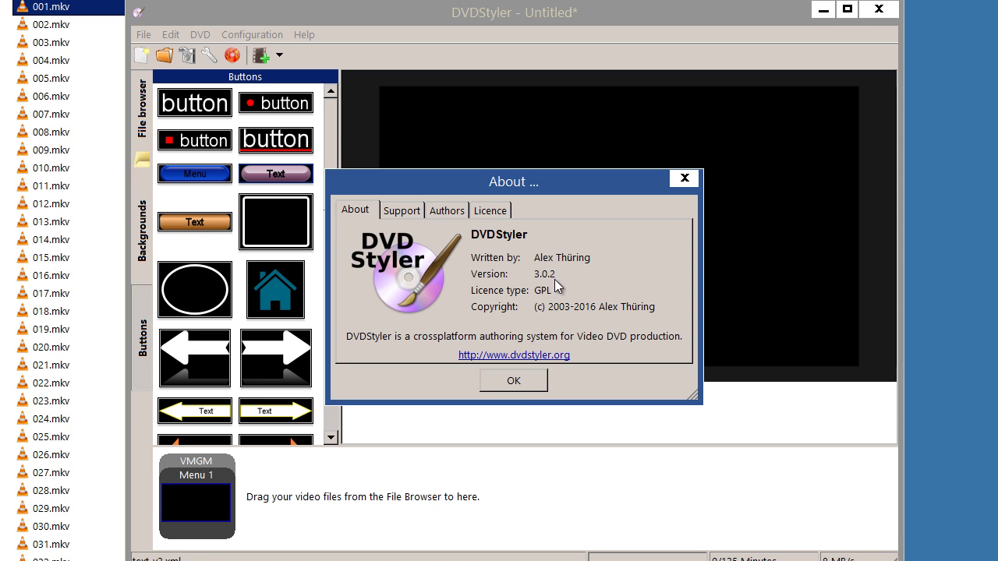
{"action": "left_click", "coordinate": [527, 389]}
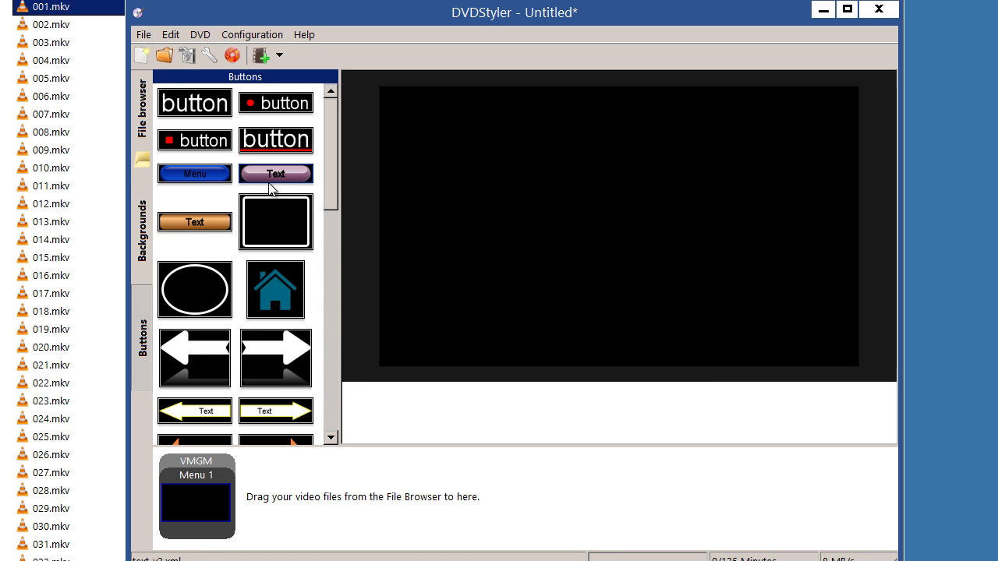
Create a new DVD project in PAL 720x576 video format with no menu template.
{"action": "left_click", "coordinate": [150, 36]}
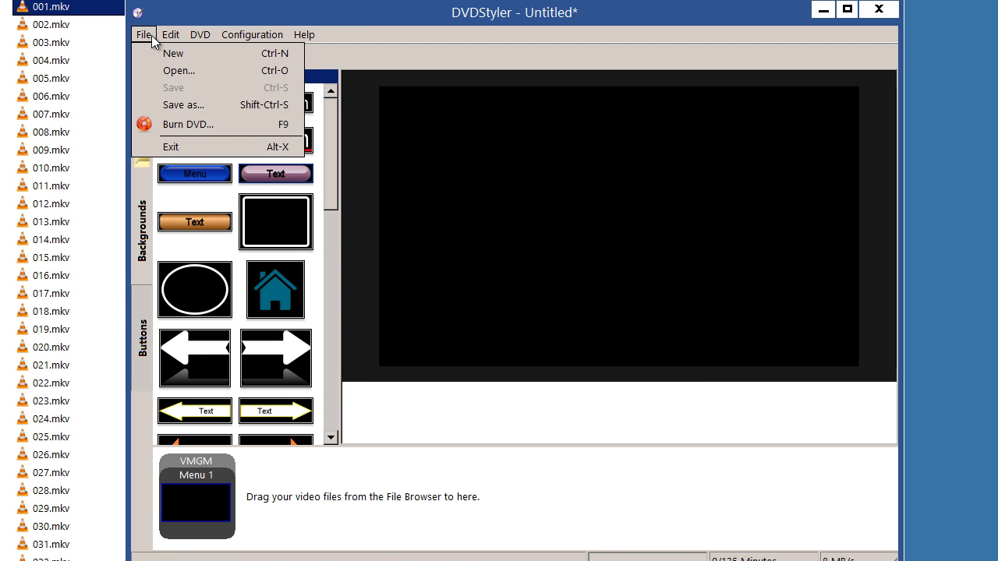
{"action": "left_click", "coordinate": [164, 50]}
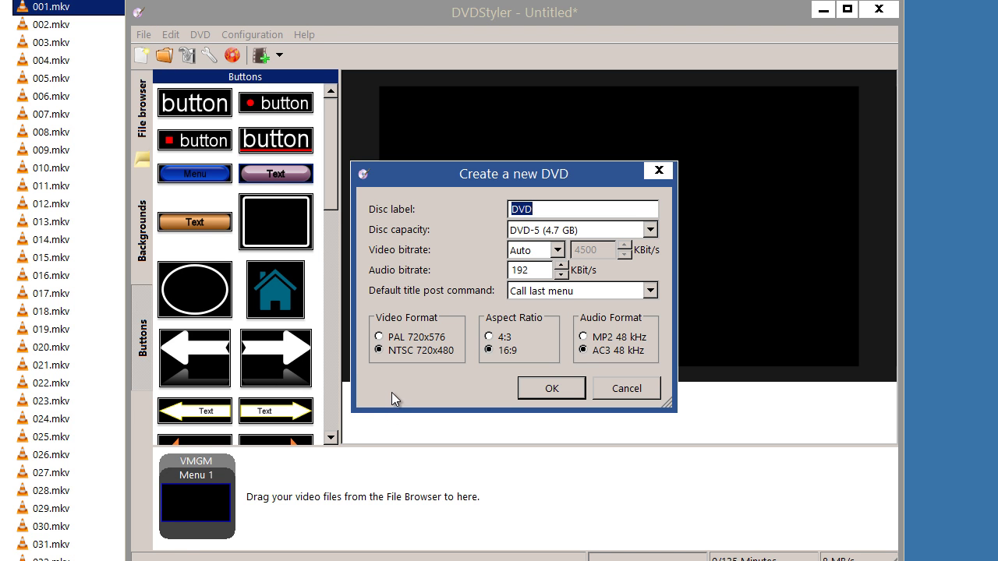
{"action": "left_click", "coordinate": [408, 338]}
{"action": "left_click", "coordinate": [549, 386]}
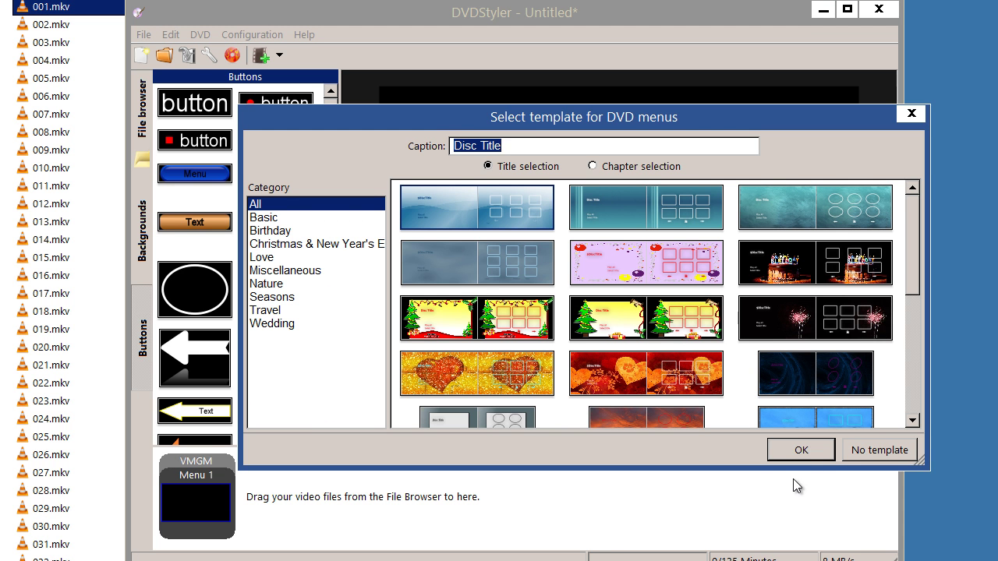
{"action": "left_click", "coordinate": [856, 452]}
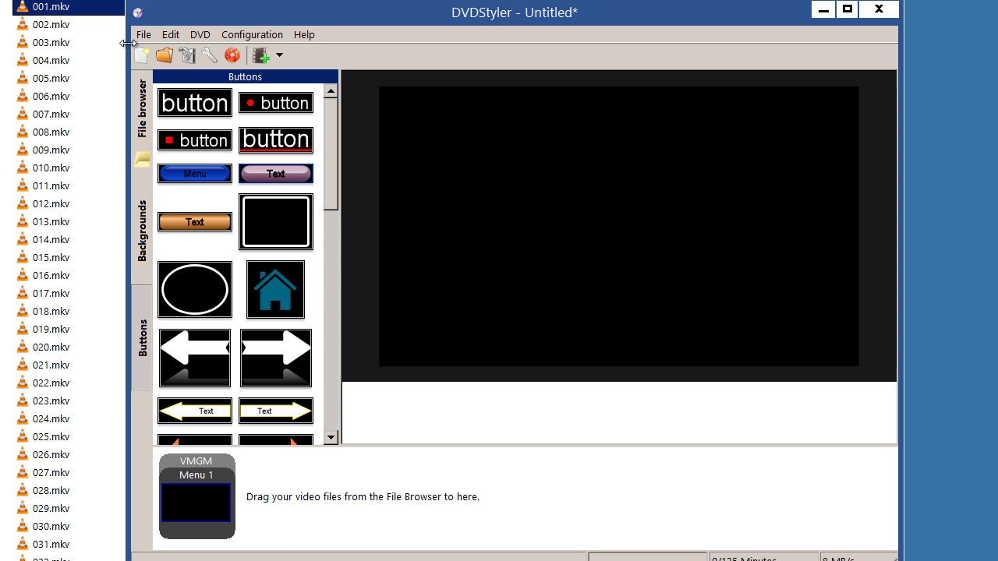
Add 001.mkv from the file list into the titleset as Title 1.
{"action": "left_click", "coordinate": [99, 6]}
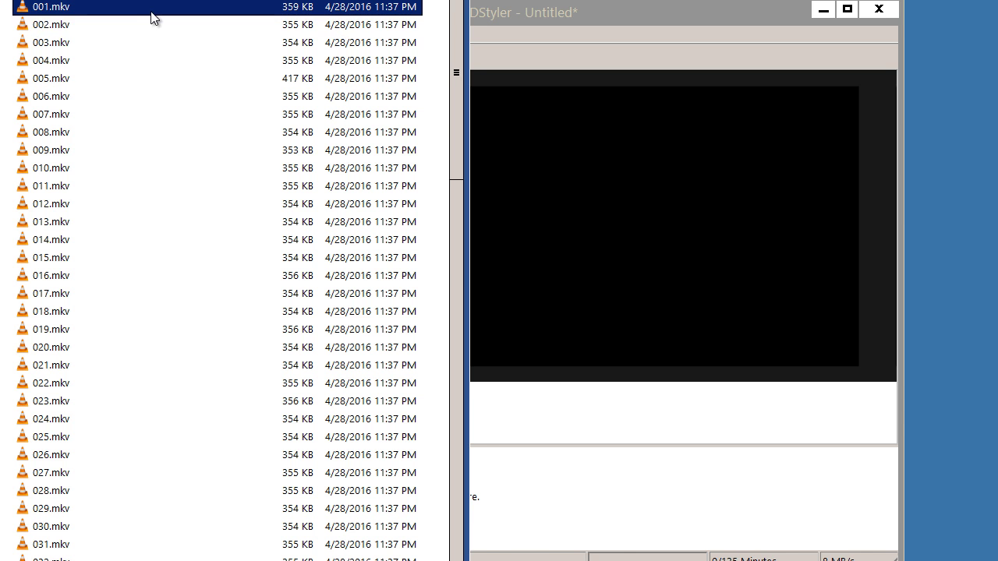
{"action": "left_click_drag", "start_coordinate": [156, 12], "coordinate": [612, 454]}
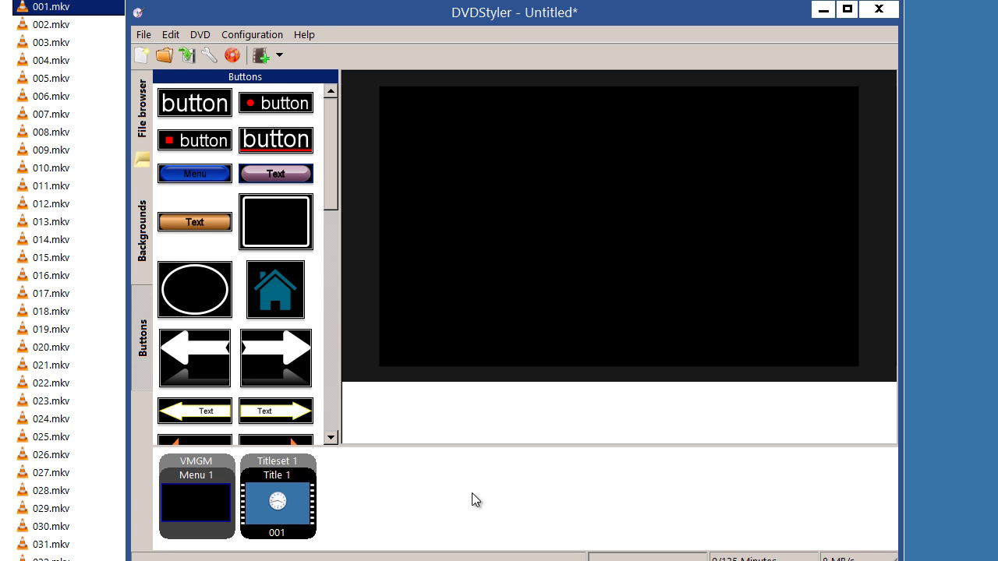
{"action": "left_click", "coordinate": [202, 34]}
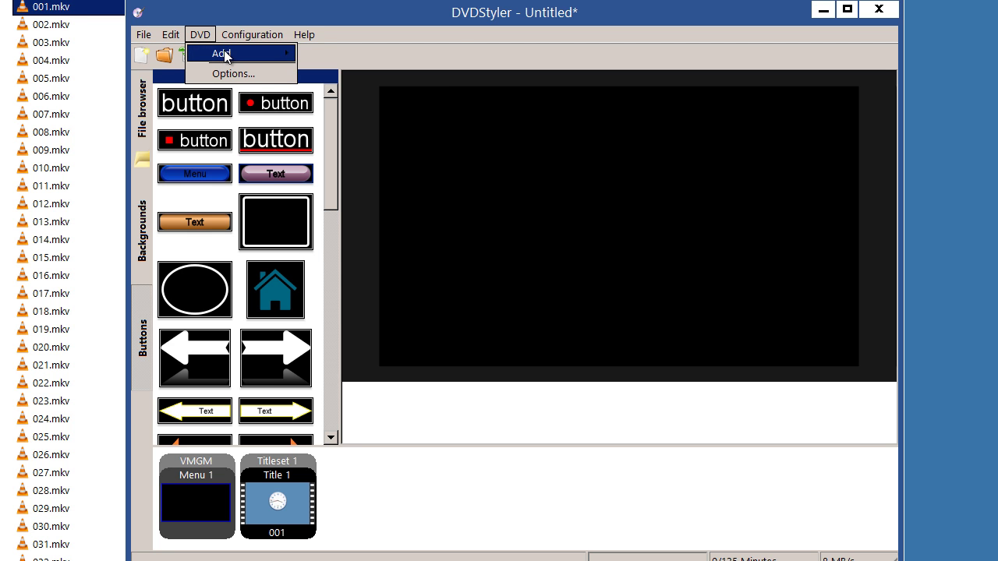
{"action": "mouse_move", "coordinate": [226, 54]}
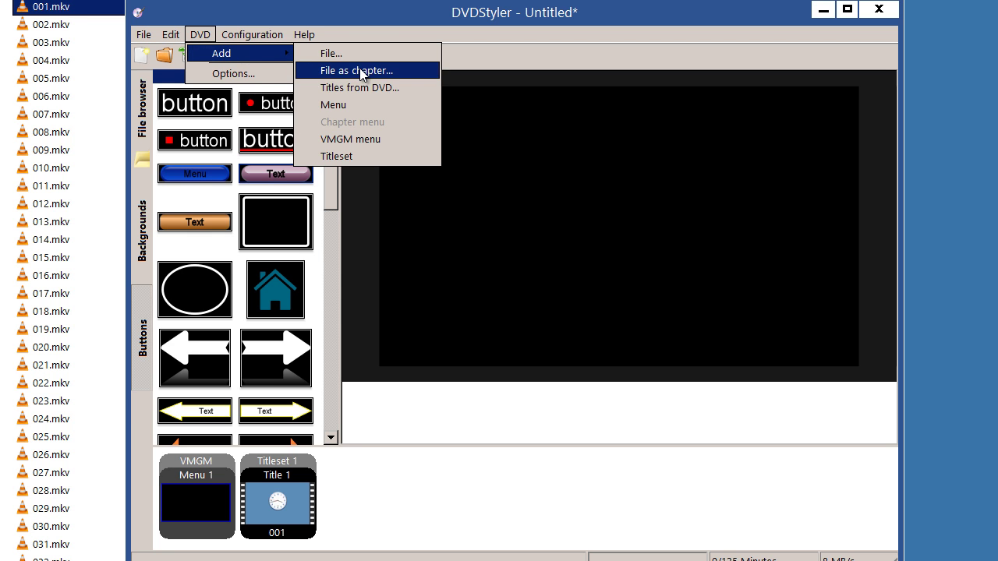
{"action": "left_click", "coordinate": [405, 474]}
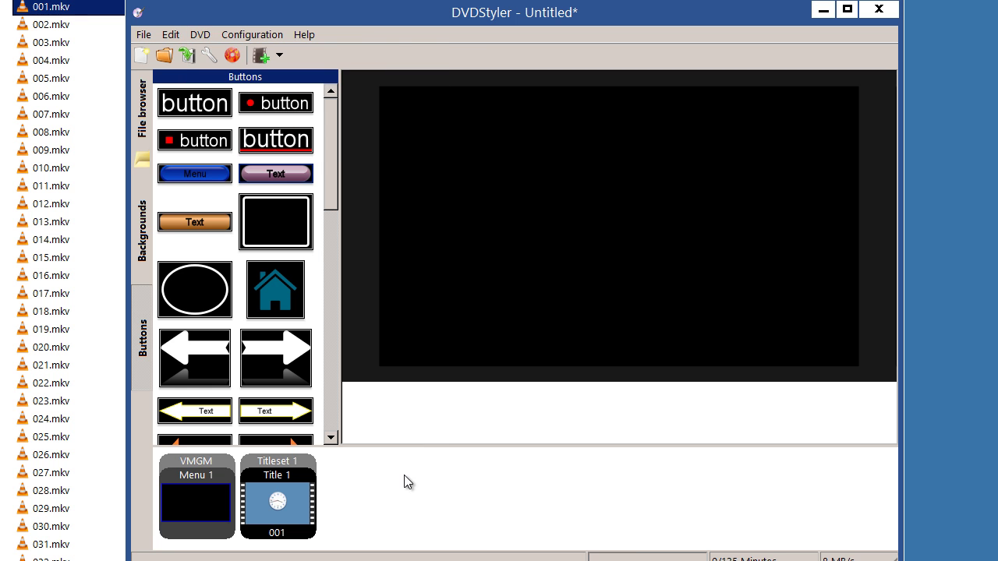
Add 002.mkv to the titleset as a second title, Title 1-2.
{"action": "right_click", "coordinate": [404, 475]}
{"action": "mouse_move", "coordinate": [442, 488]}
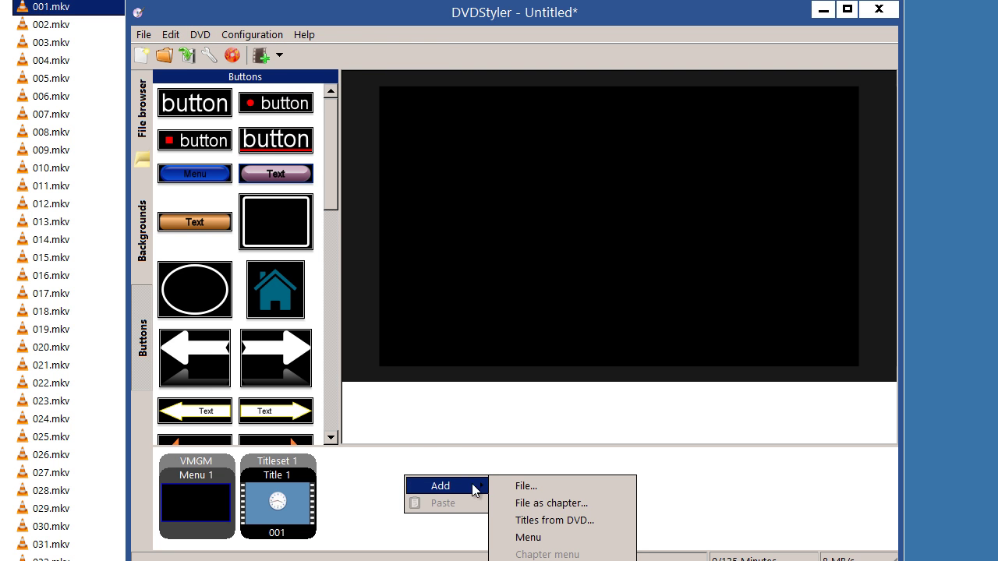
{"action": "left_click", "coordinate": [524, 501]}
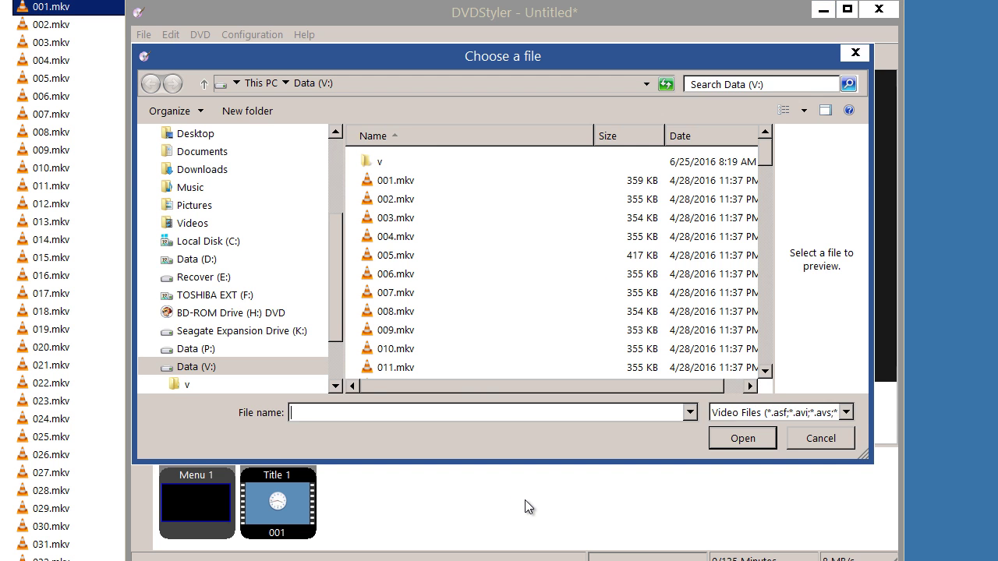
{"action": "left_click", "coordinate": [399, 200]}
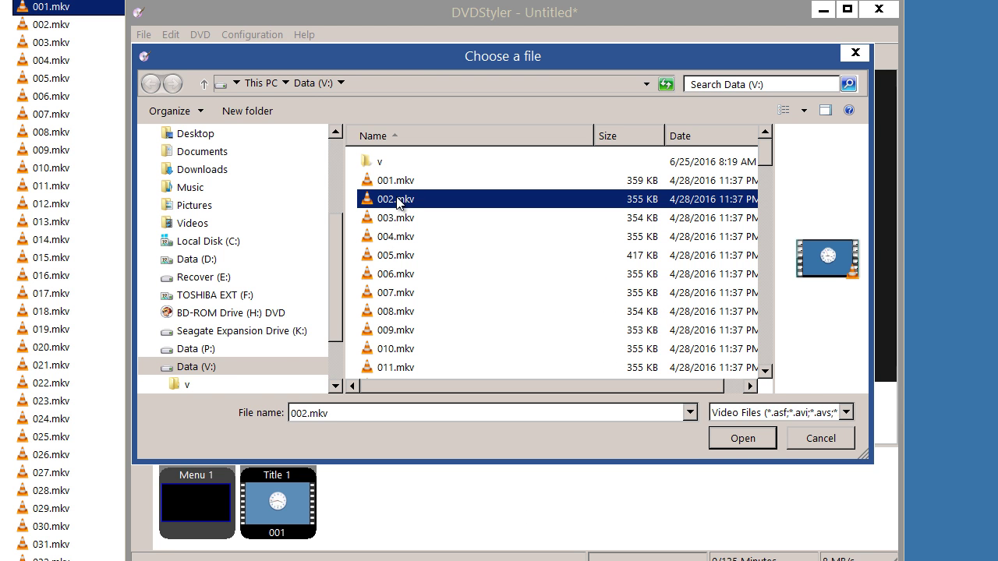
{"action": "double_click", "coordinate": [398, 200]}
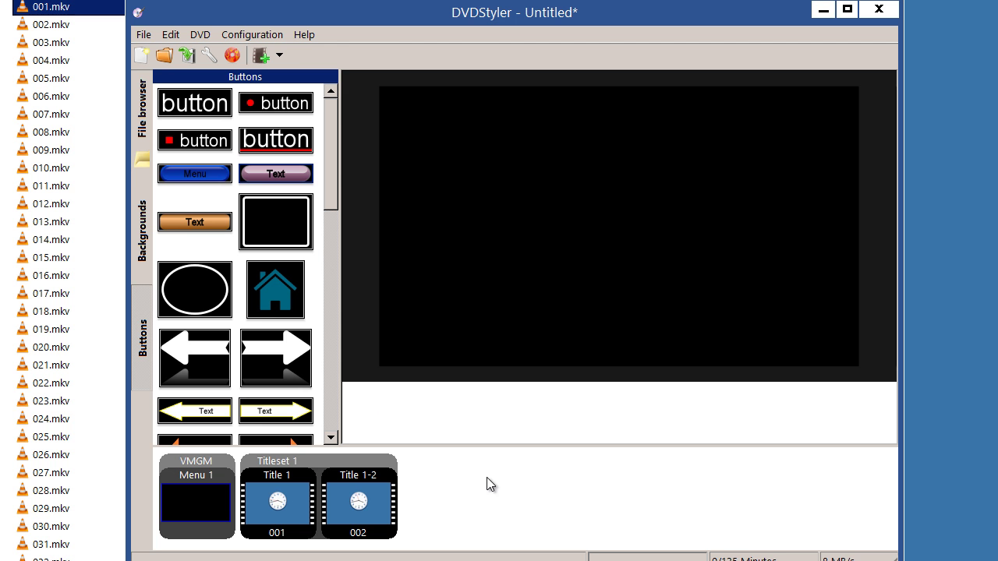
Add 002.mkv again as a third title, Title 1-3.
{"action": "right_click", "coordinate": [484, 462]}
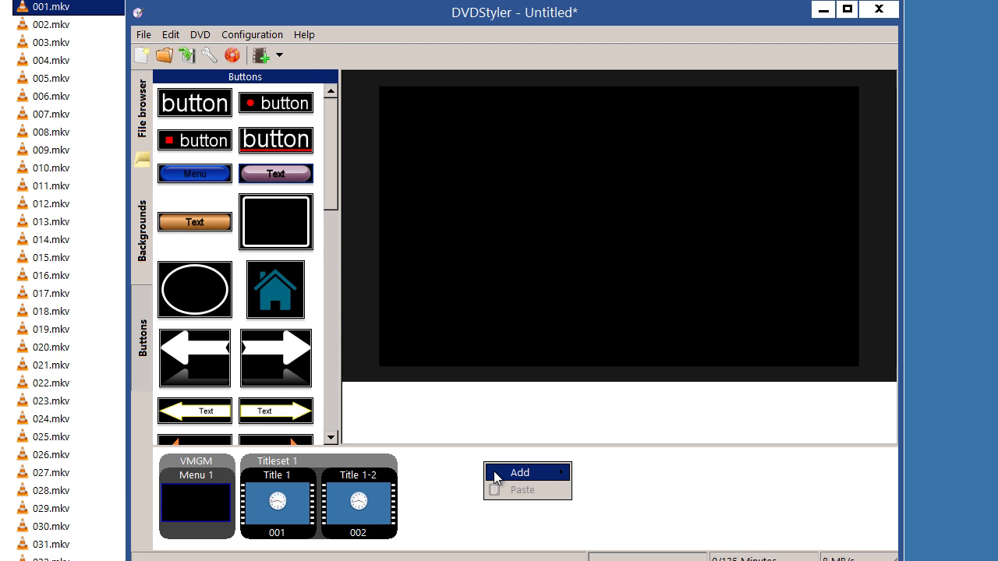
{"action": "mouse_move", "coordinate": [495, 475]}
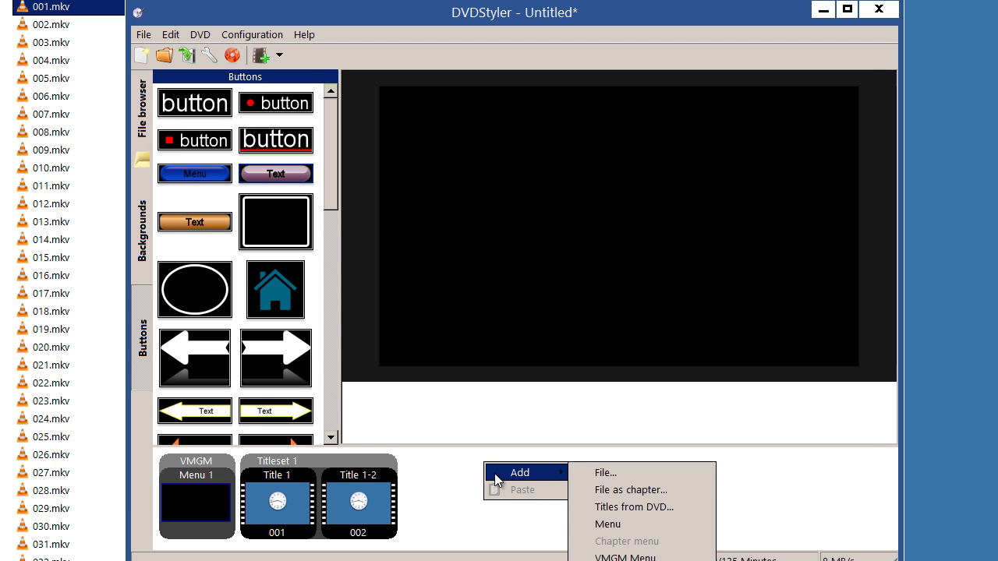
{"action": "left_click", "coordinate": [622, 493]}
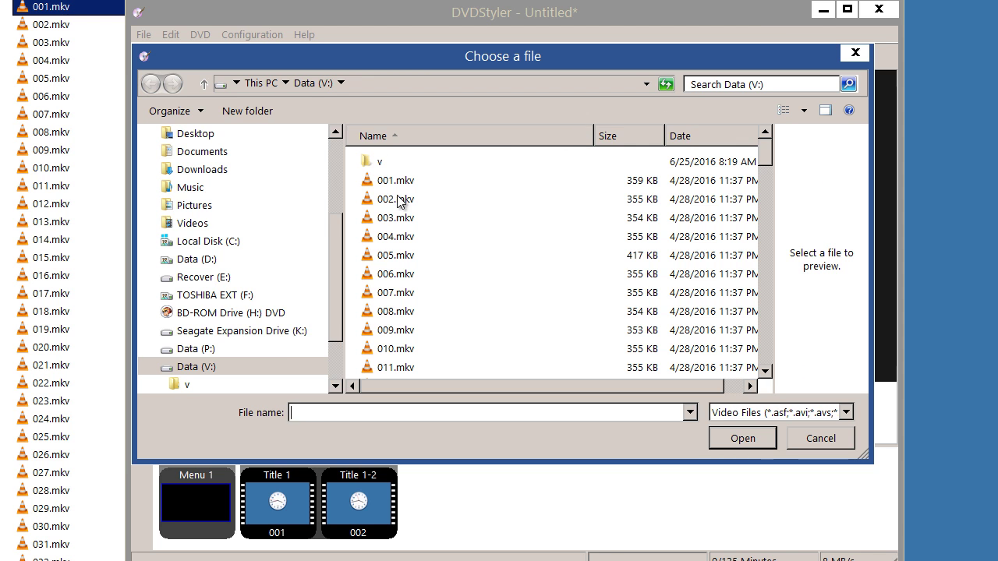
{"action": "double_click", "coordinate": [399, 200]}
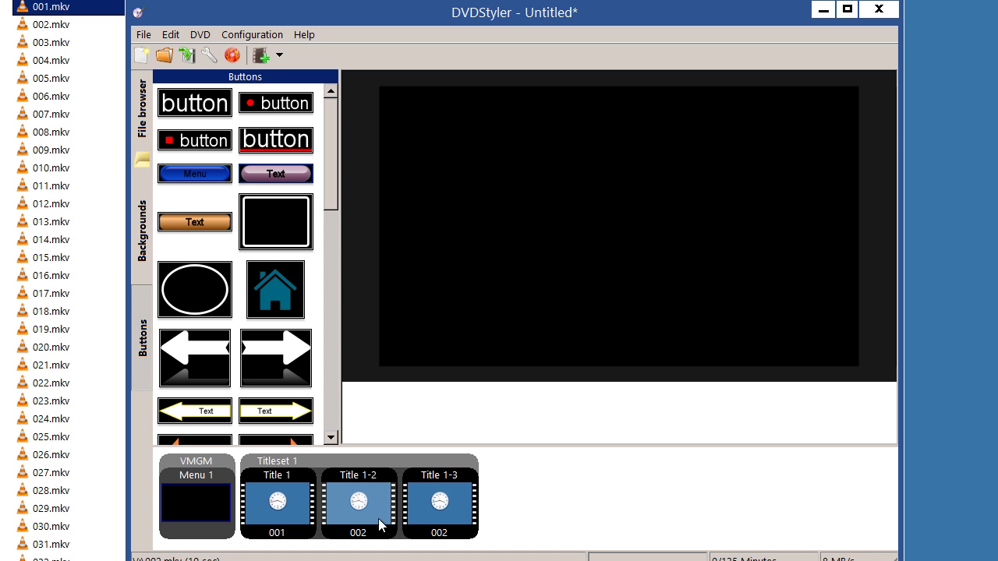
Set Title 1-2's 002.mkv clip to end at 0:00:05, with 2-second fade-in and fade-out.
{"action": "double_click", "coordinate": [364, 473]}
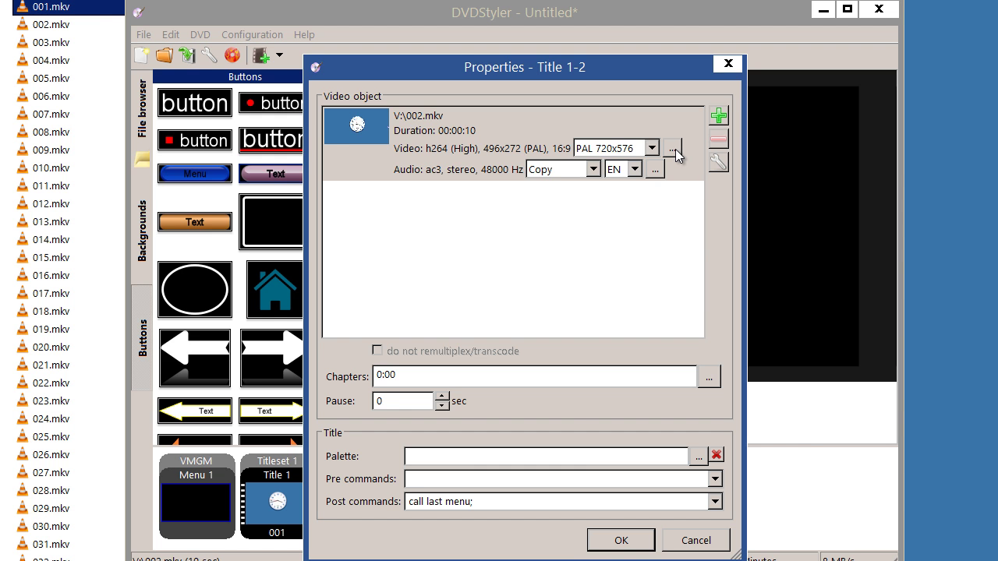
{"action": "left_click", "coordinate": [672, 148]}
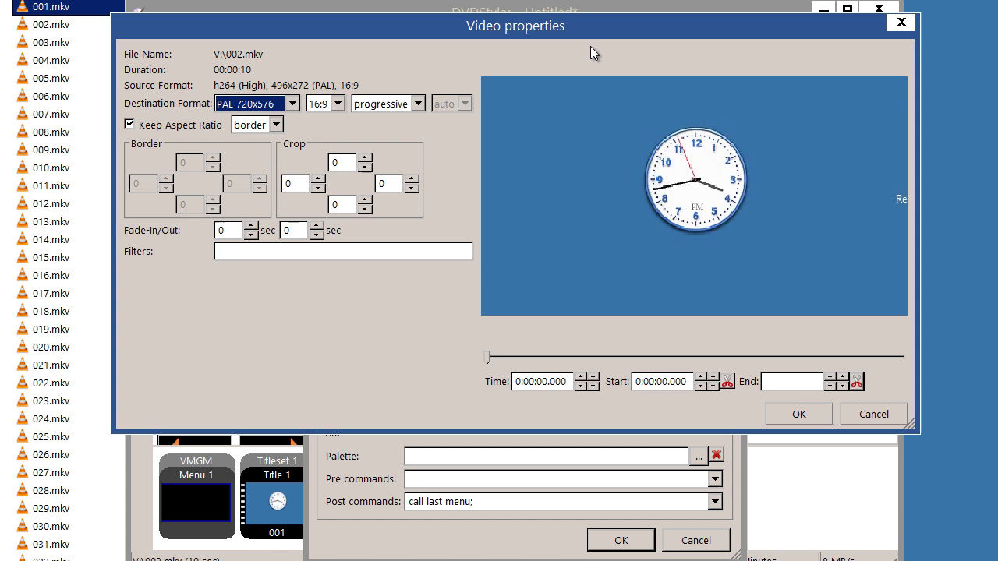
{"action": "left_click_drag", "start_coordinate": [484, 355], "coordinate": [675, 357]}
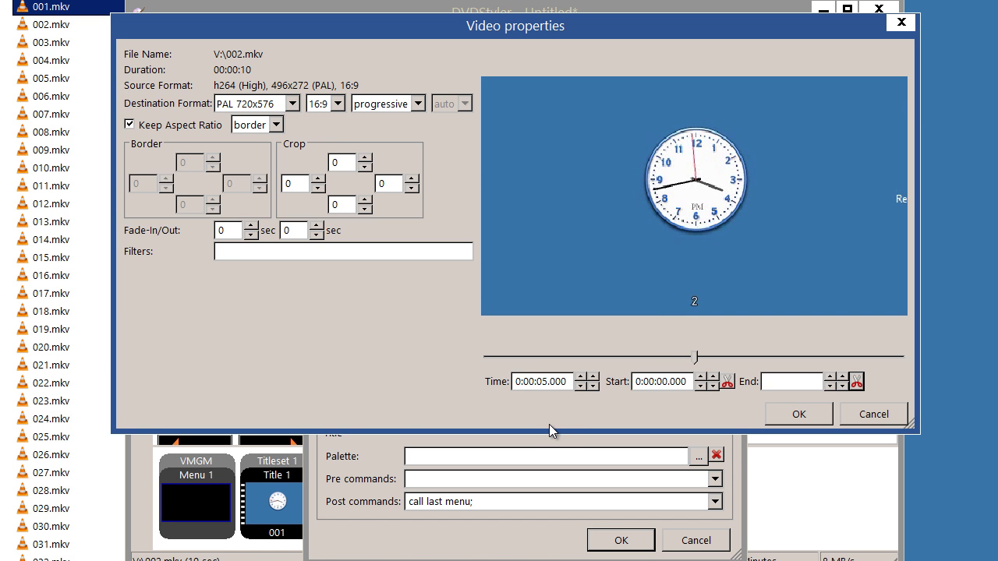
{"action": "left_click", "coordinate": [856, 381]}
{"action": "double_click", "coordinate": [227, 230]}
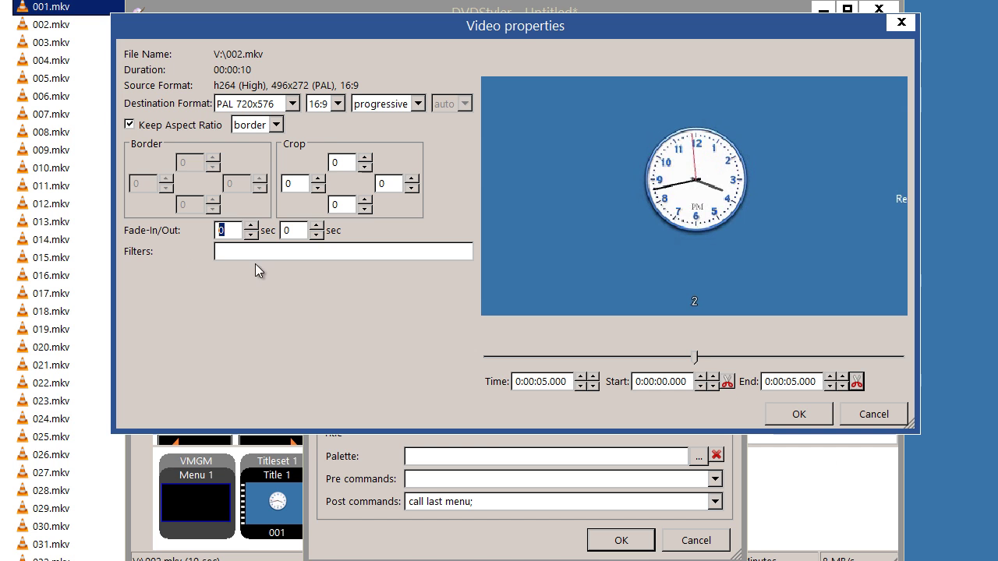
{"action": "type", "text": "2"}
{"action": "double_click", "coordinate": [286, 230]}
{"action": "type", "text": "2"}
{"action": "left_click", "coordinate": [799, 415]}
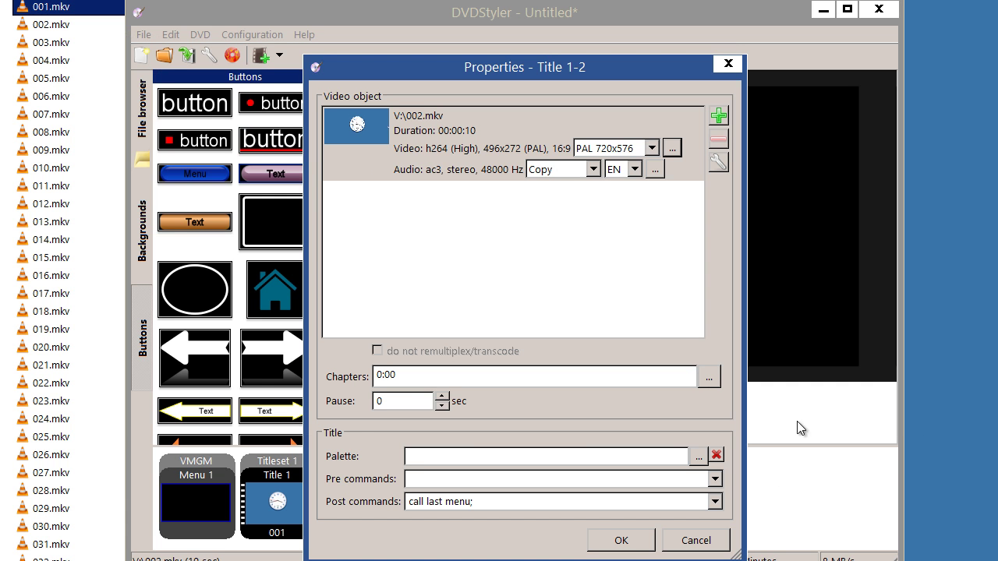
{"action": "left_click", "coordinate": [629, 544]}
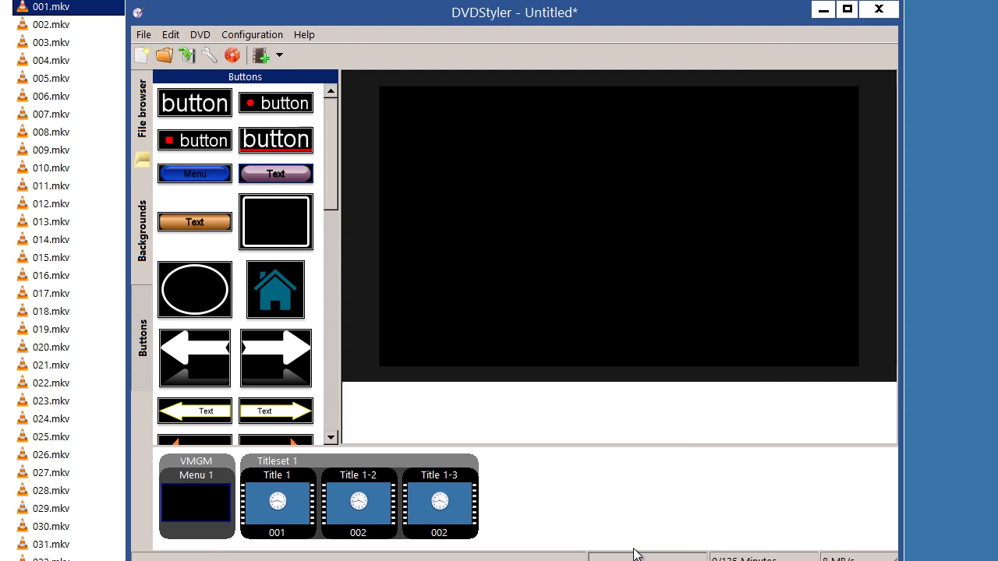
Make Title 1-3's clip start at 0:00:05, with 2-second fade-in and fade-out.
{"action": "double_click", "coordinate": [438, 479]}
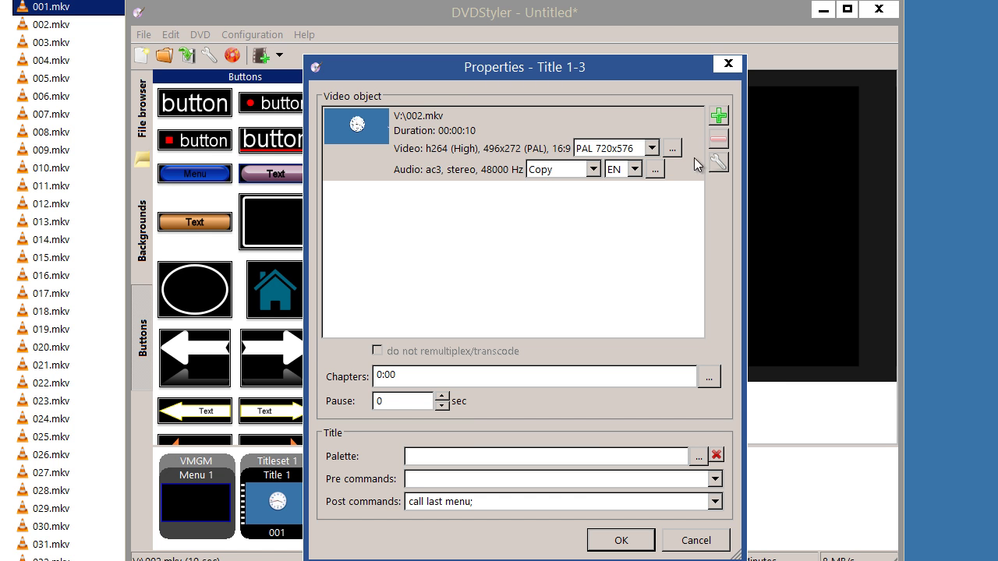
{"action": "left_click", "coordinate": [672, 148]}
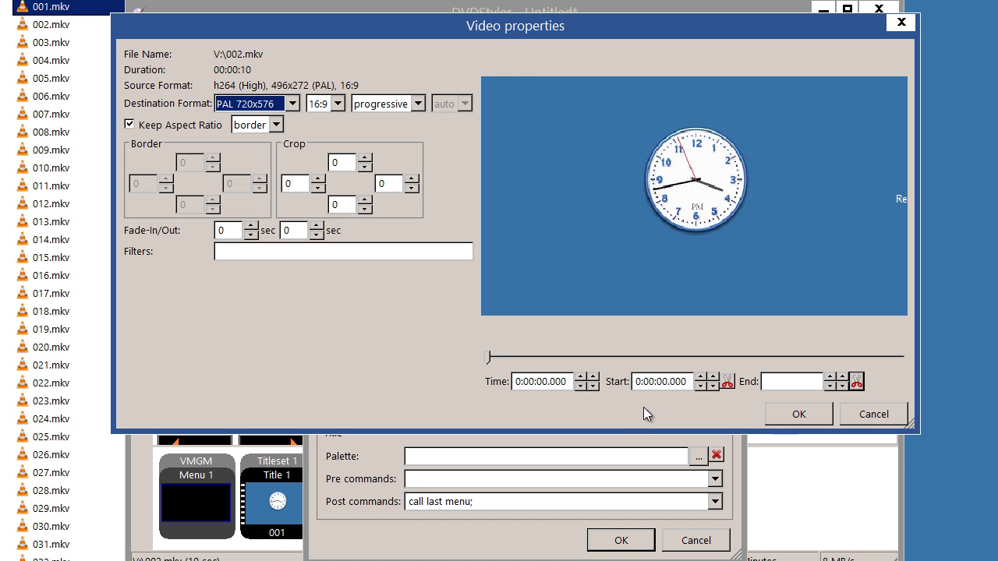
{"action": "left_click_drag", "start_coordinate": [488, 358], "coordinate": [598, 361]}
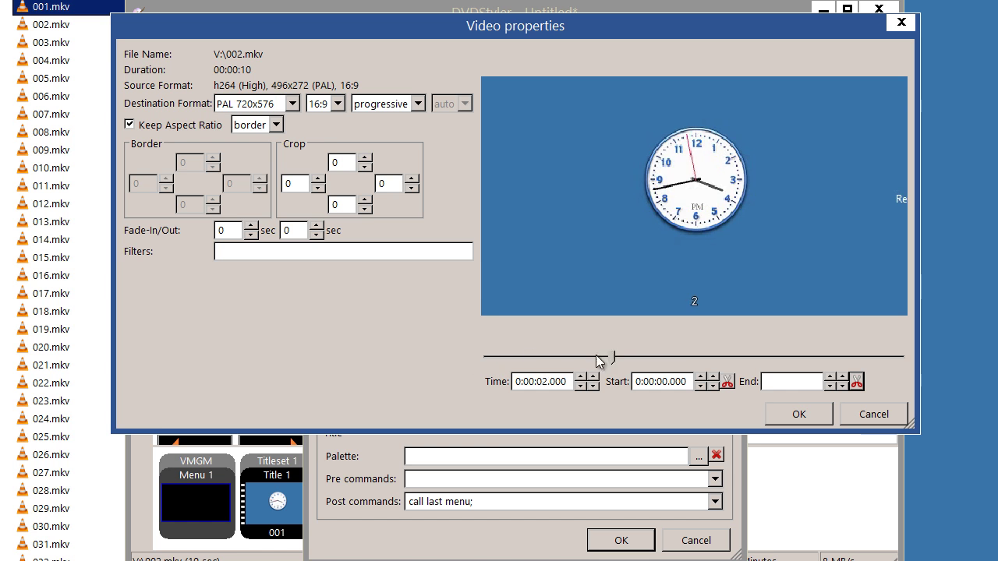
{"action": "left_click", "coordinate": [675, 357]}
{"action": "left_click", "coordinate": [675, 350]}
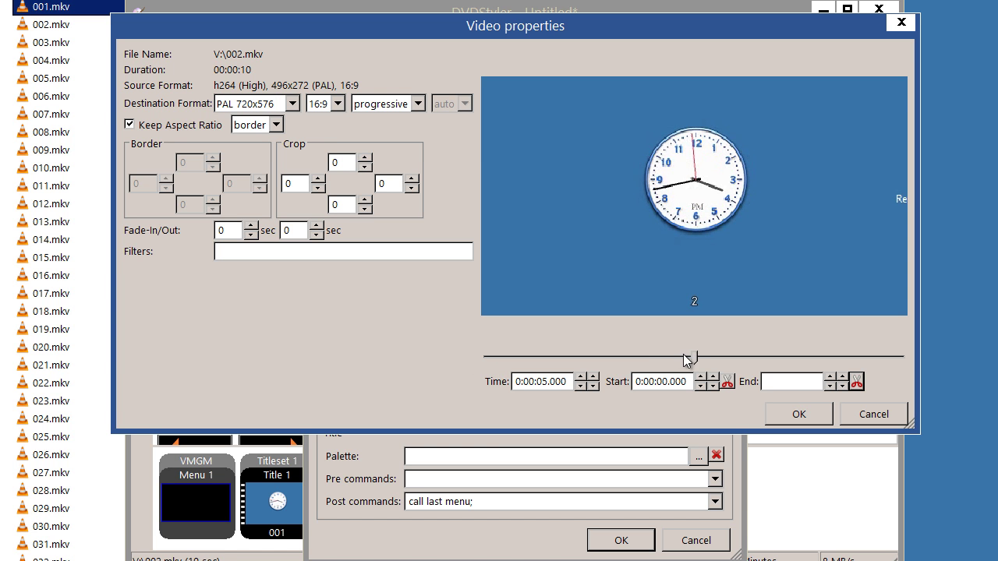
{"action": "left_click", "coordinate": [726, 381]}
{"action": "double_click", "coordinate": [221, 230]}
{"action": "type", "text": "2"}
{"action": "double_click", "coordinate": [289, 231]}
{"action": "type", "text": "2"}
{"action": "left_click", "coordinate": [811, 410]}
{"action": "left_click", "coordinate": [650, 545]}
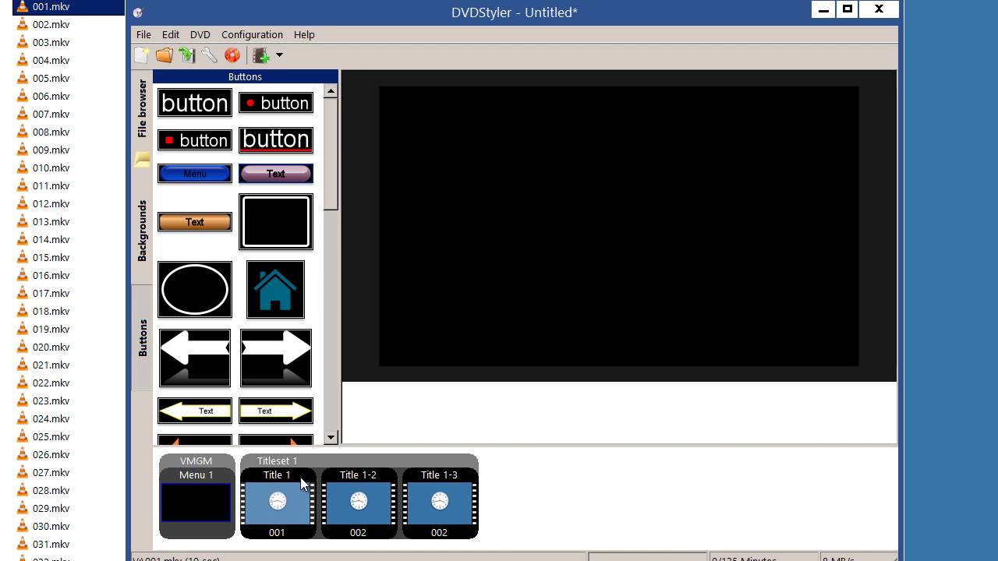
Set a 2-second fade-out on Title 1's 001.mkv clip, leaving fade-in at zero.
{"action": "double_click", "coordinate": [300, 477]}
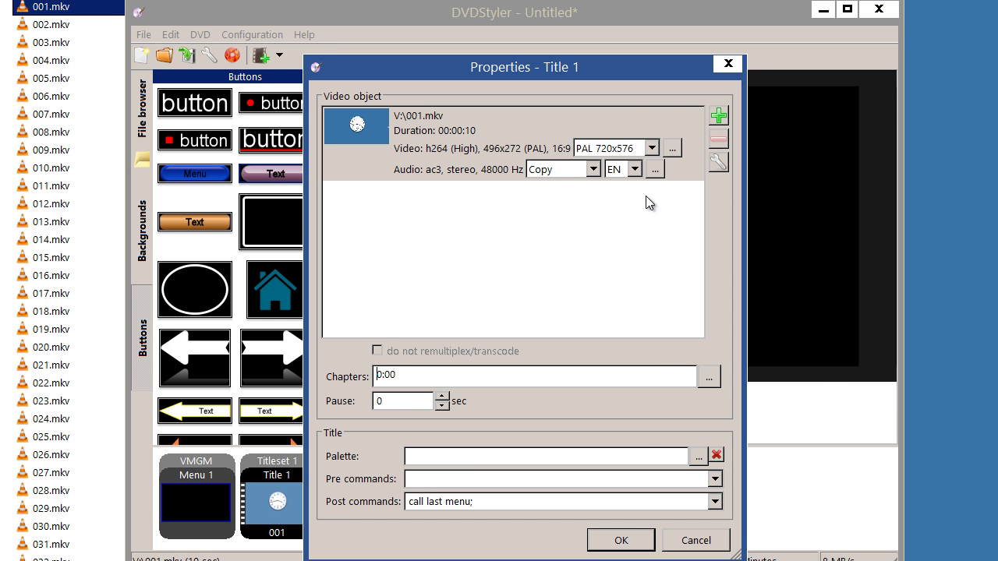
{"action": "left_click", "coordinate": [672, 148]}
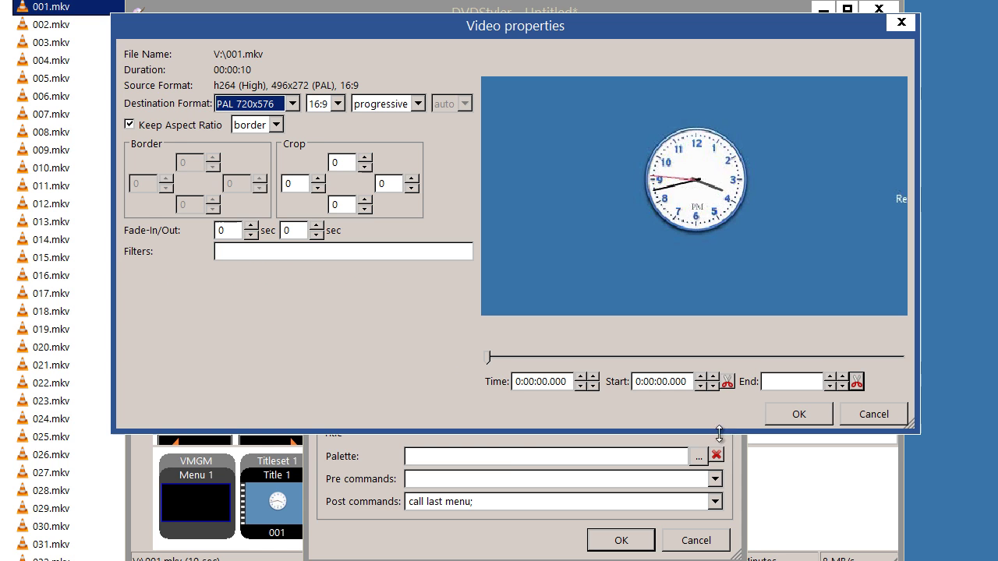
{"action": "double_click", "coordinate": [296, 234]}
{"action": "type", "text": "2"}
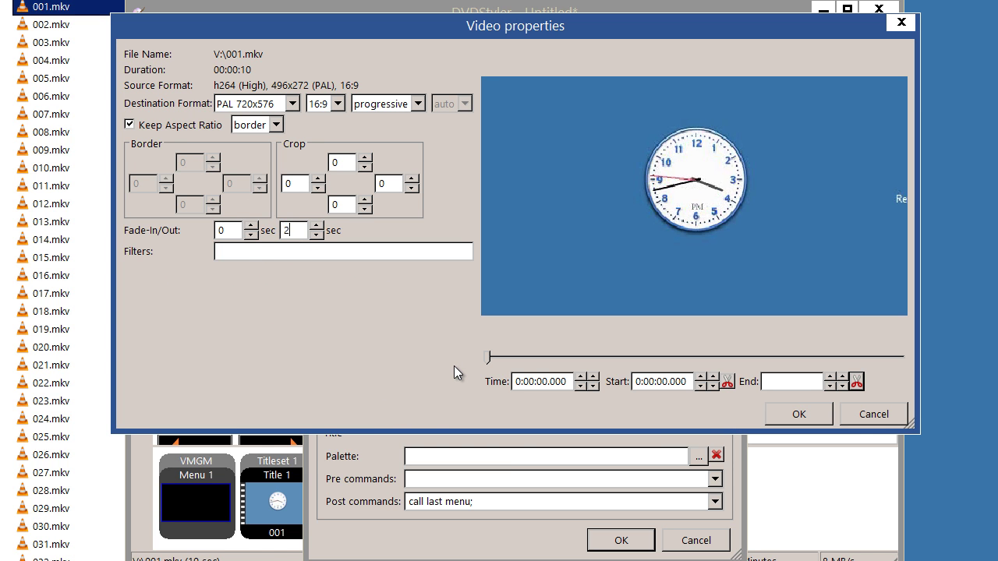
{"action": "left_click", "coordinate": [780, 413]}
{"action": "left_click", "coordinate": [620, 539]}
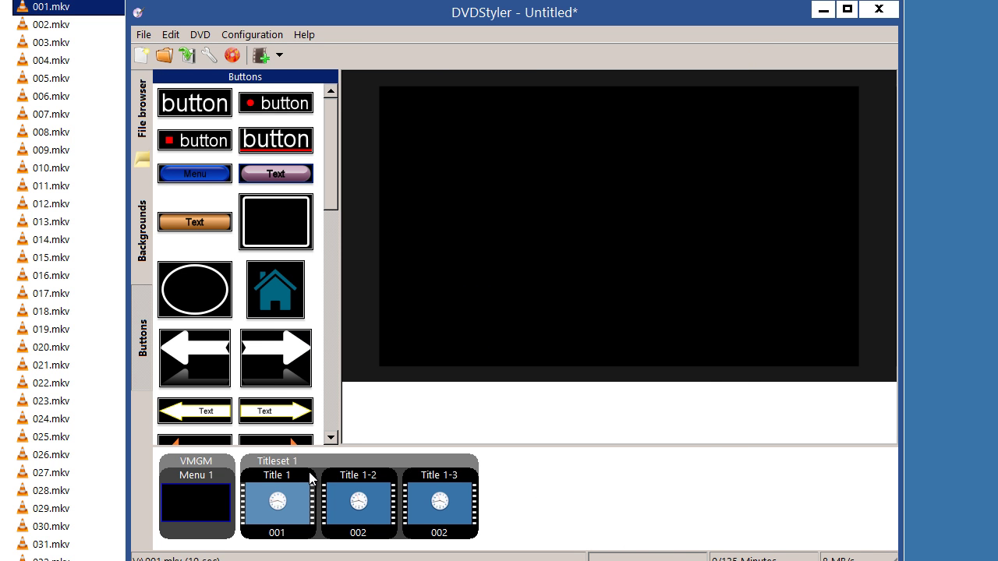
{"action": "left_click_drag", "start_coordinate": [578, 181], "coordinate": [583, 182]}
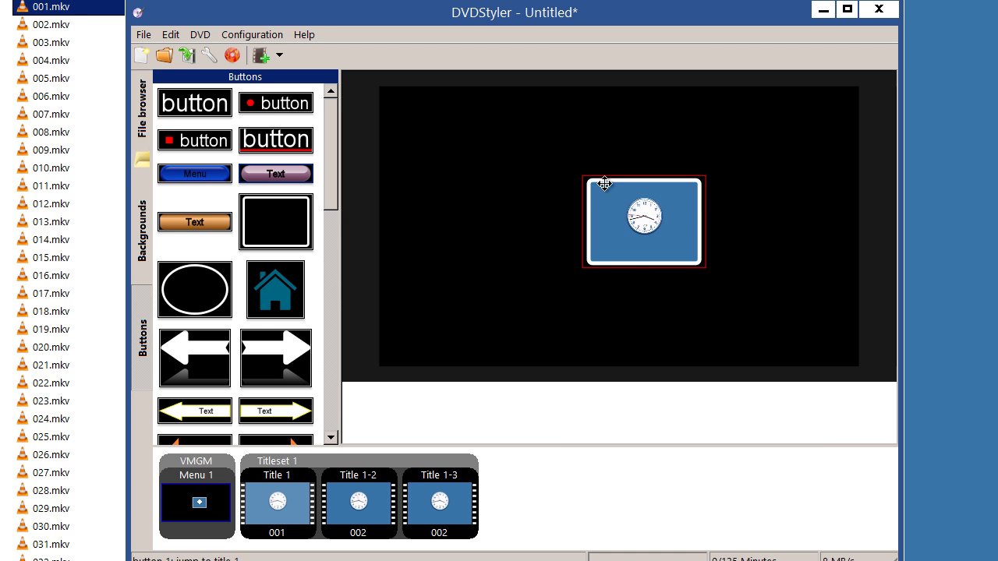
{"action": "left_click_drag", "start_coordinate": [633, 236], "coordinate": [603, 226]}
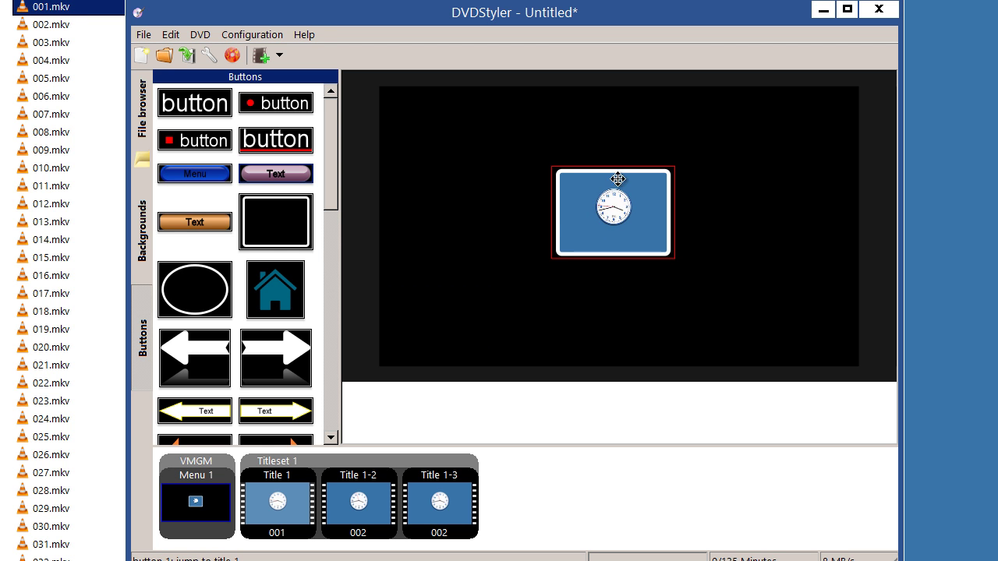
{"action": "double_click", "coordinate": [742, 222]}
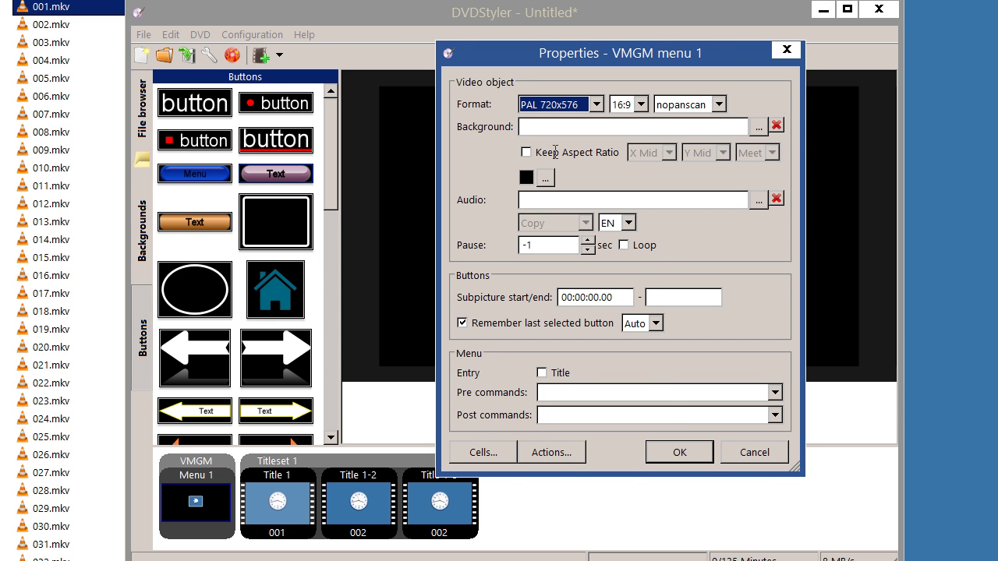
{"action": "left_click", "coordinate": [758, 128]}
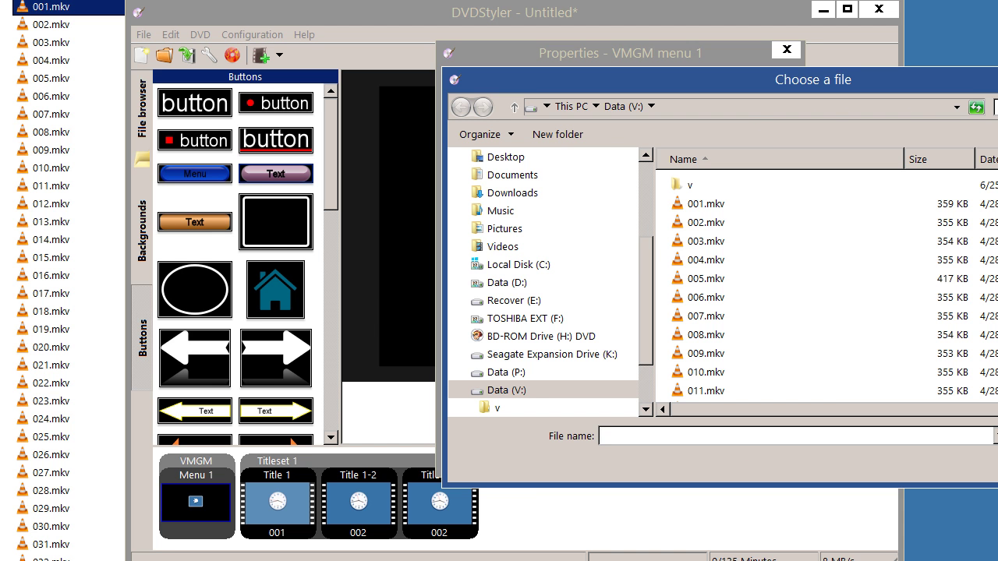
{"action": "key", "text": "Escape"}
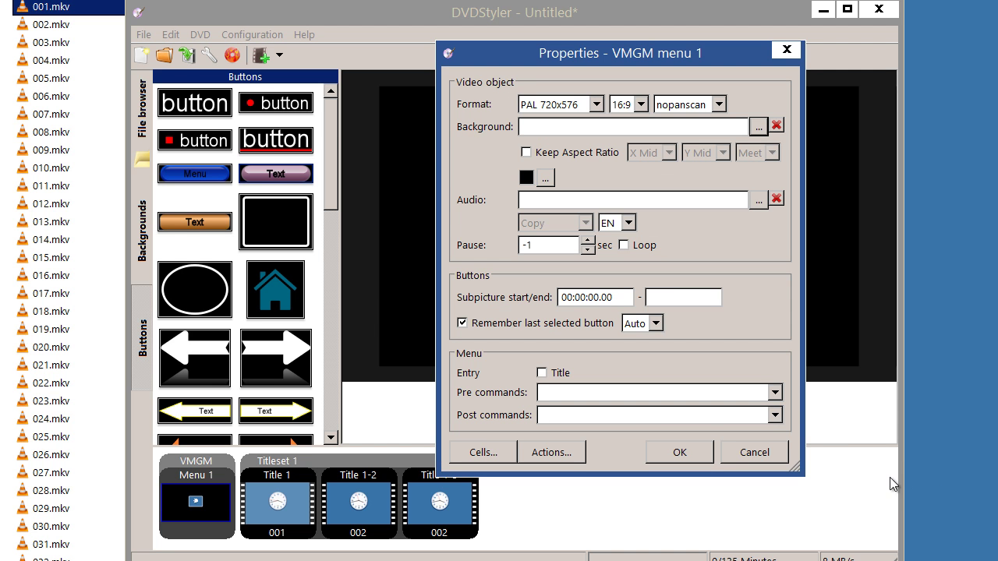
{"action": "left_click", "coordinate": [754, 450]}
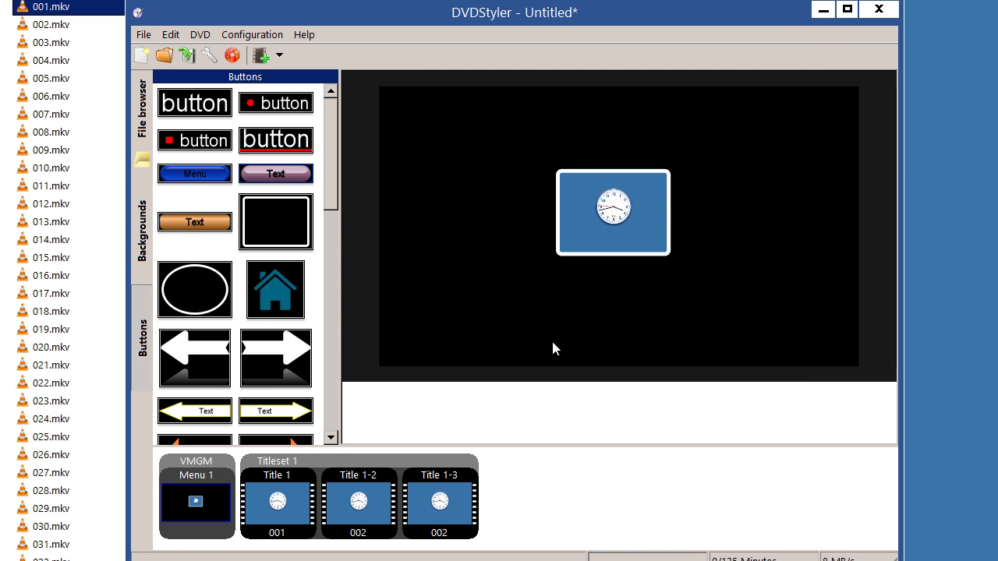
{"action": "right_click", "coordinate": [631, 222]}
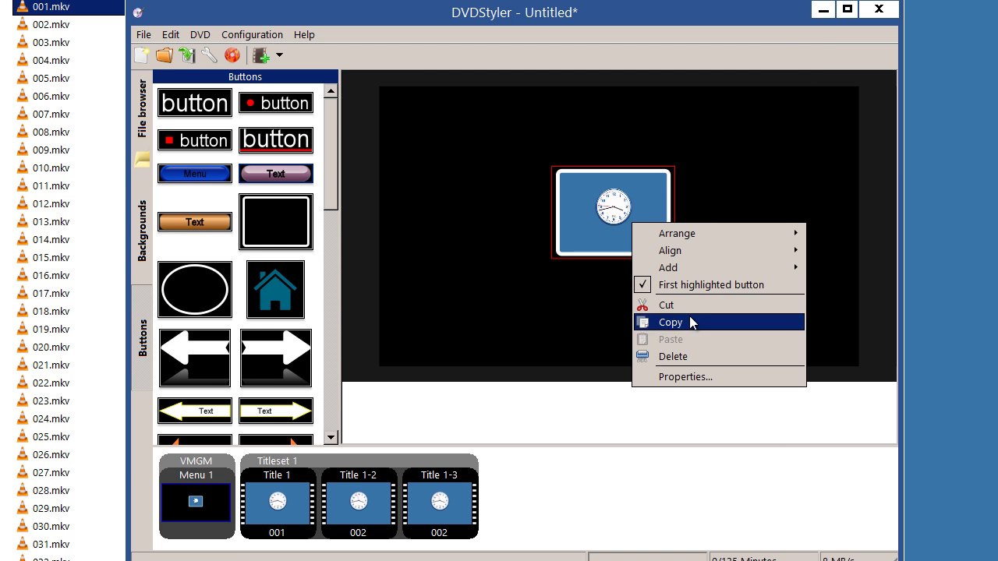
{"action": "left_click", "coordinate": [704, 355]}
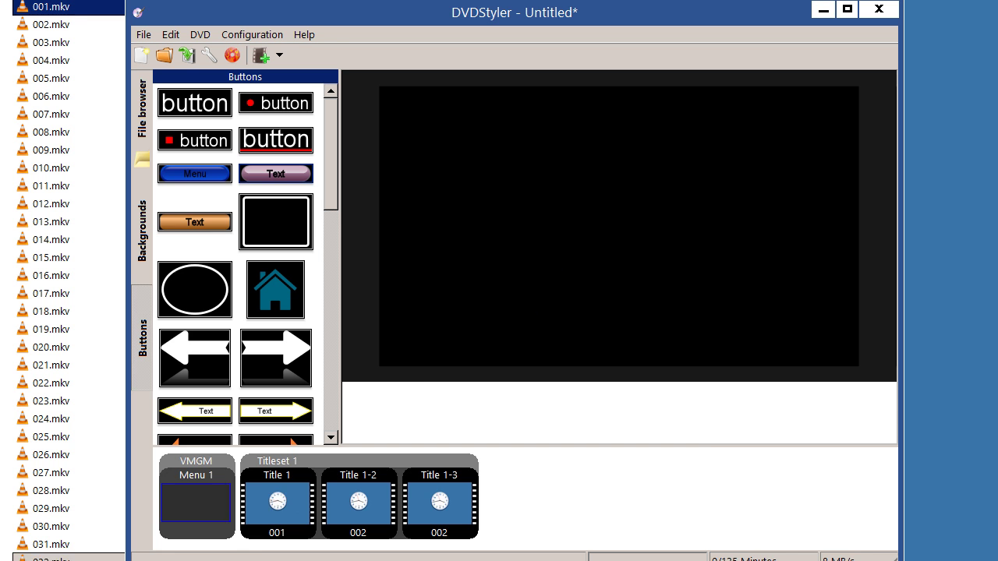
Set Menu 1's pre command to 'jump title 1;' so playback goes straight to Title 1.
{"action": "double_click", "coordinate": [197, 542]}
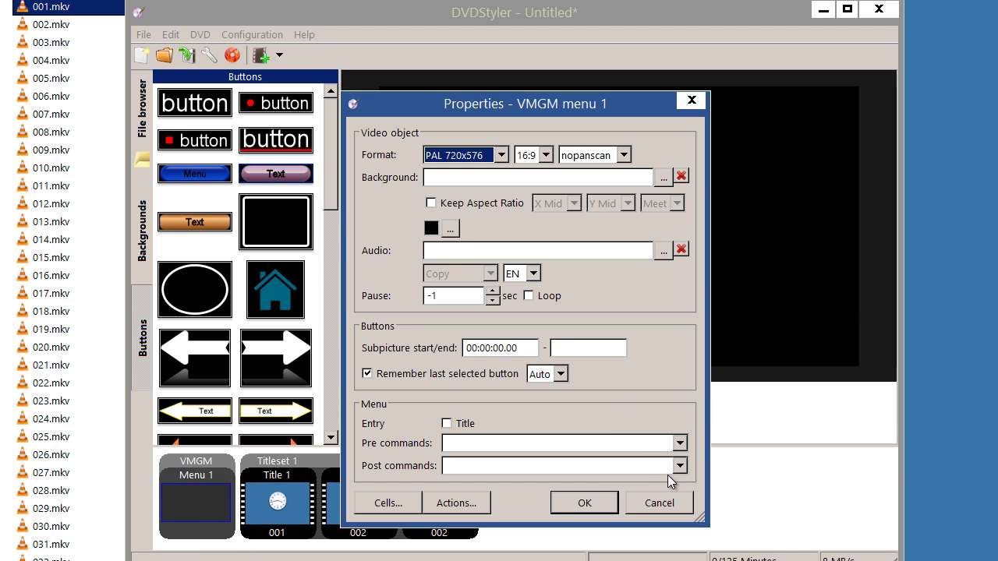
{"action": "left_click", "coordinate": [679, 442]}
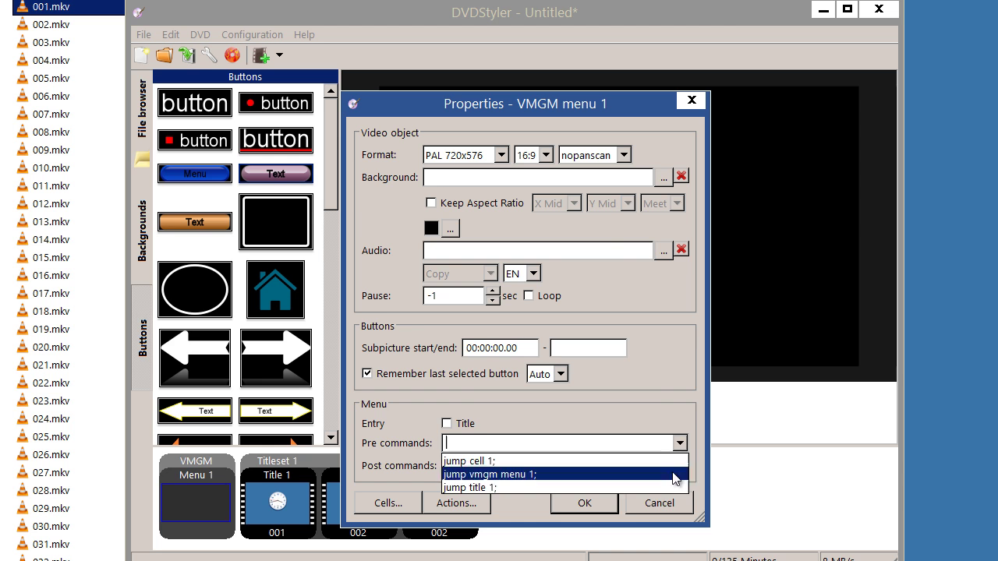
{"action": "left_click", "coordinate": [660, 503]}
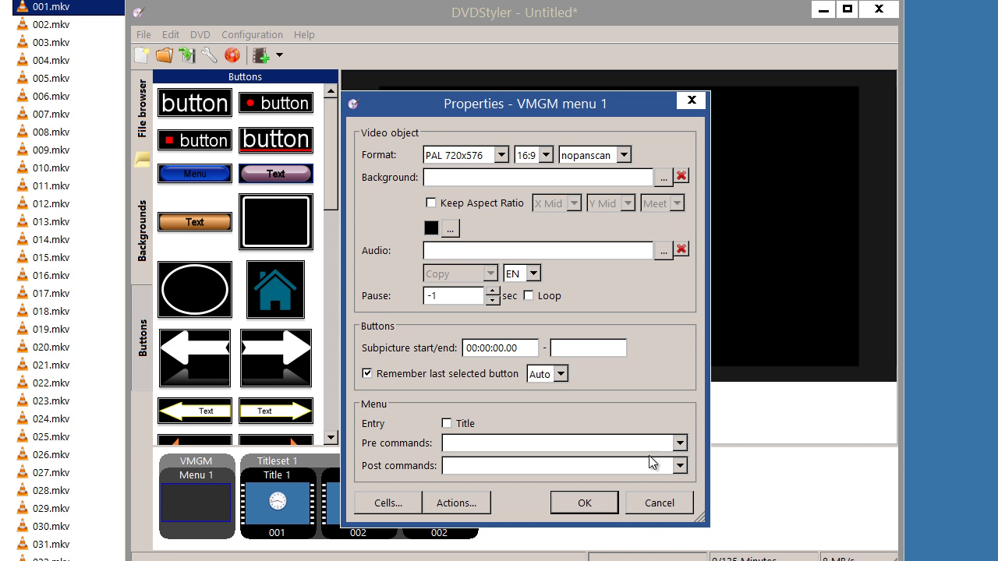
{"action": "left_click", "coordinate": [682, 443]}
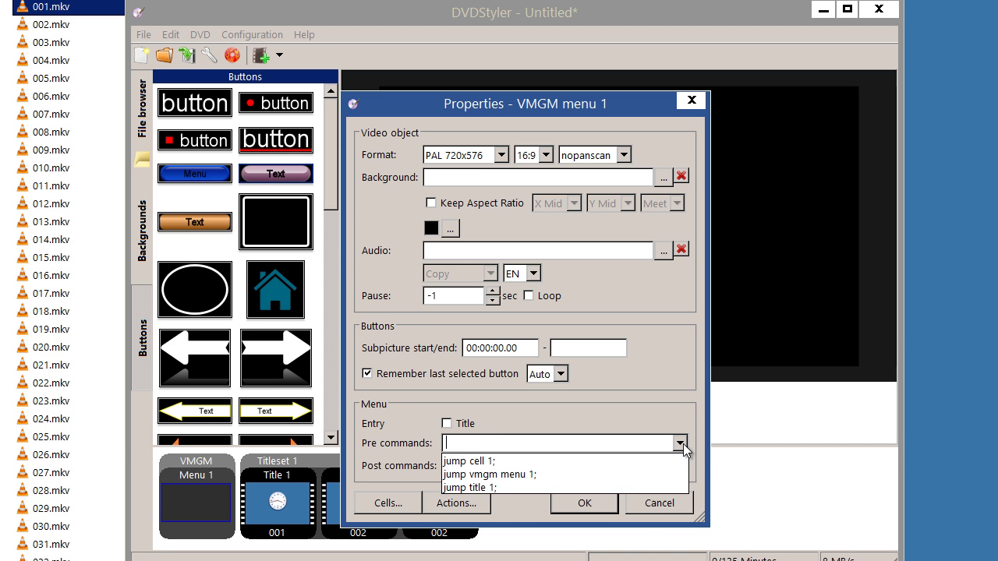
{"action": "left_click", "coordinate": [645, 488]}
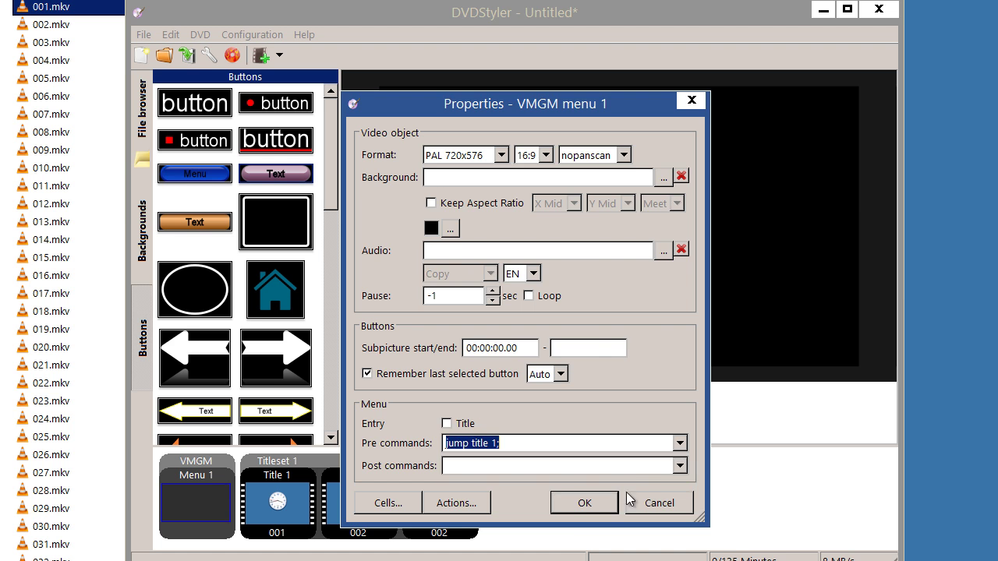
{"action": "left_click", "coordinate": [580, 503]}
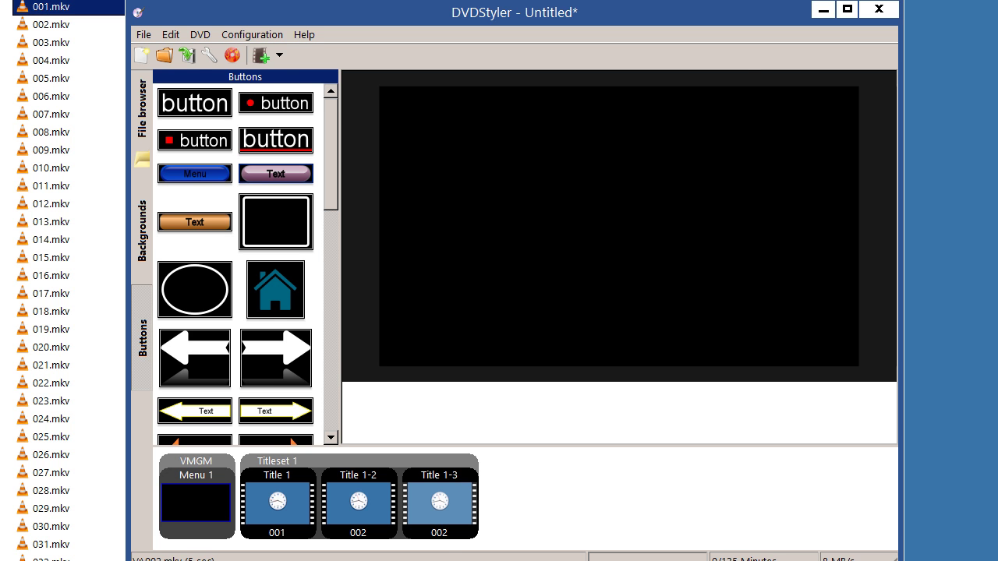
{"action": "double_click", "coordinate": [464, 538]}
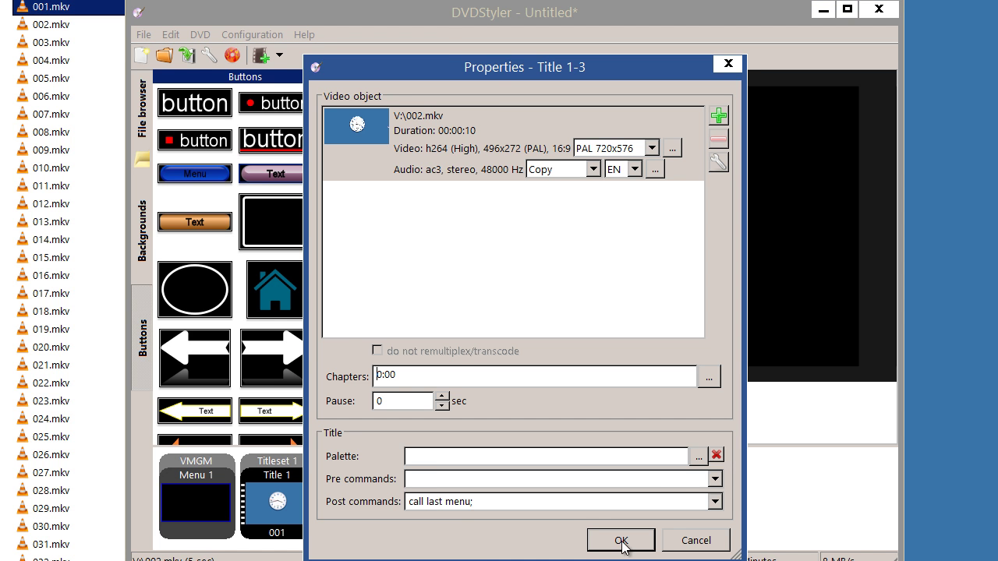
{"action": "left_click", "coordinate": [580, 504]}
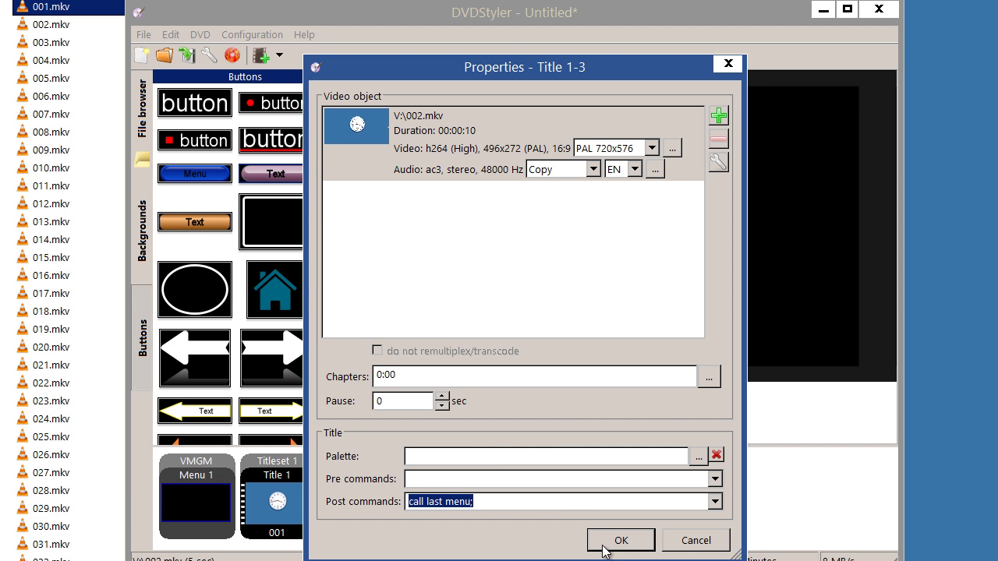
{"action": "left_click", "coordinate": [703, 538]}
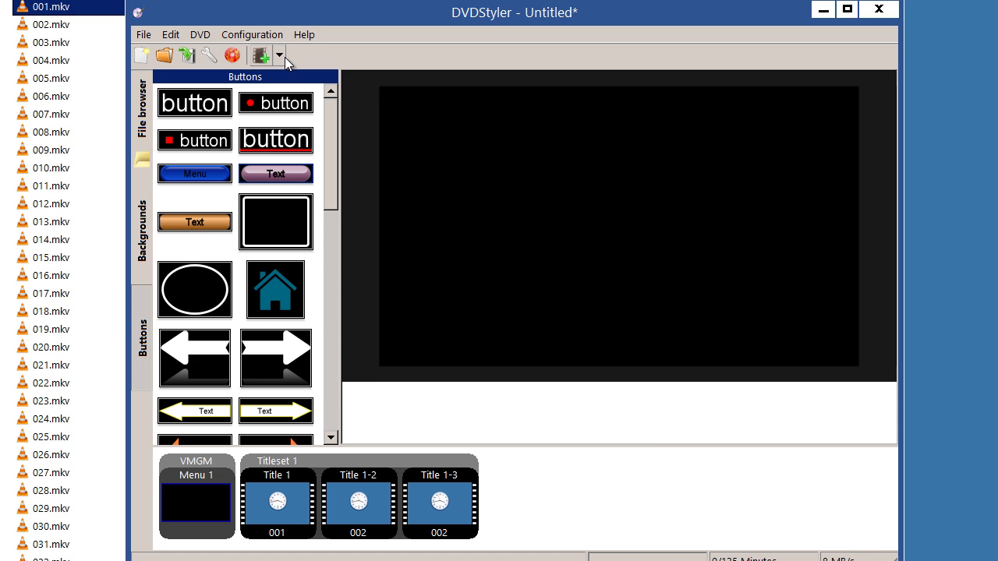
Generate the DVD as the ISO image v:\dvd.iso, then close the finished log.
{"action": "left_click", "coordinate": [233, 55]}
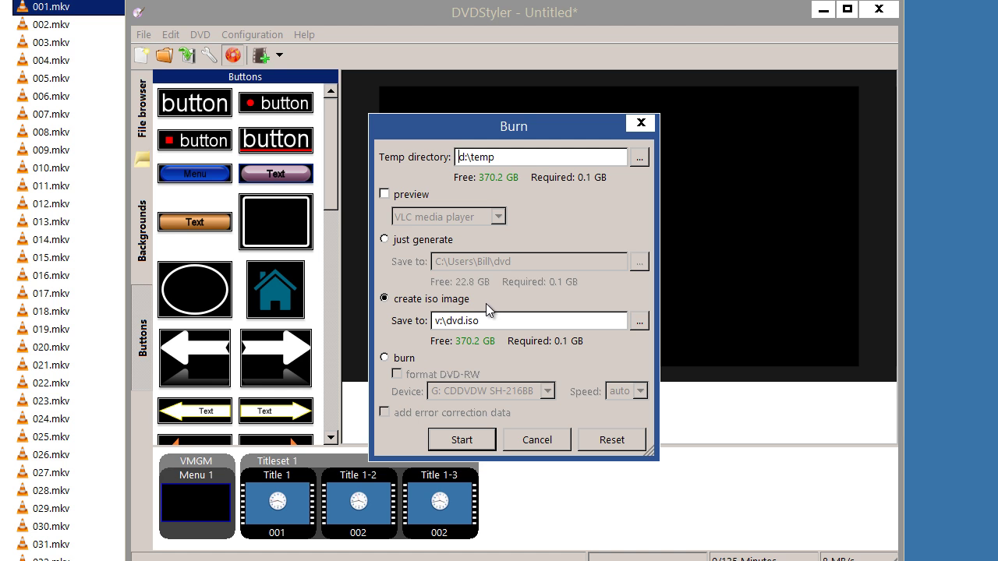
{"action": "left_click", "coordinate": [481, 442]}
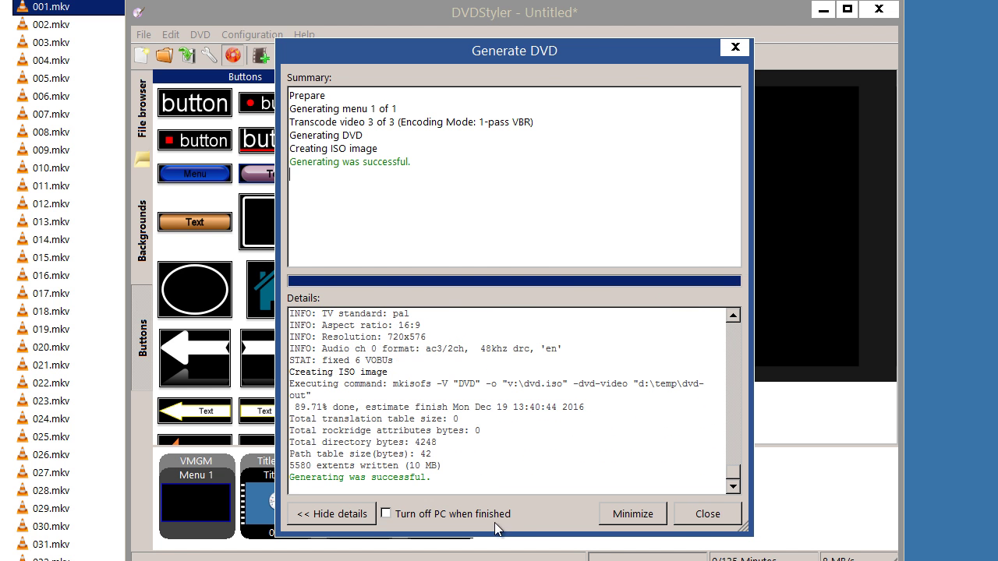
{"action": "left_click", "coordinate": [687, 513]}
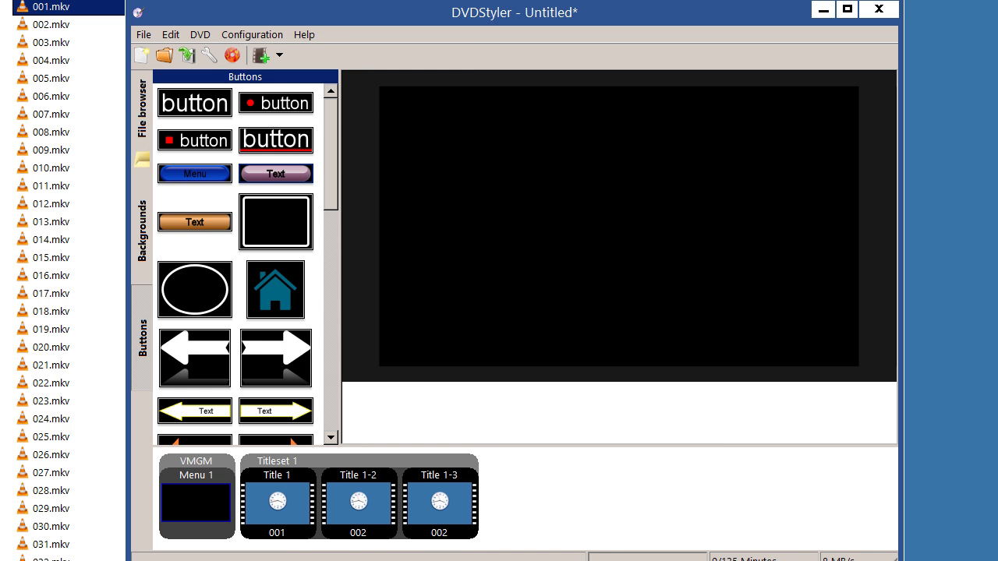
Sort the clip folder by Date modified, newest first, so dvd.iso (11,160 KB) appears on top.
{"action": "key", "text": "alt+Tab"}
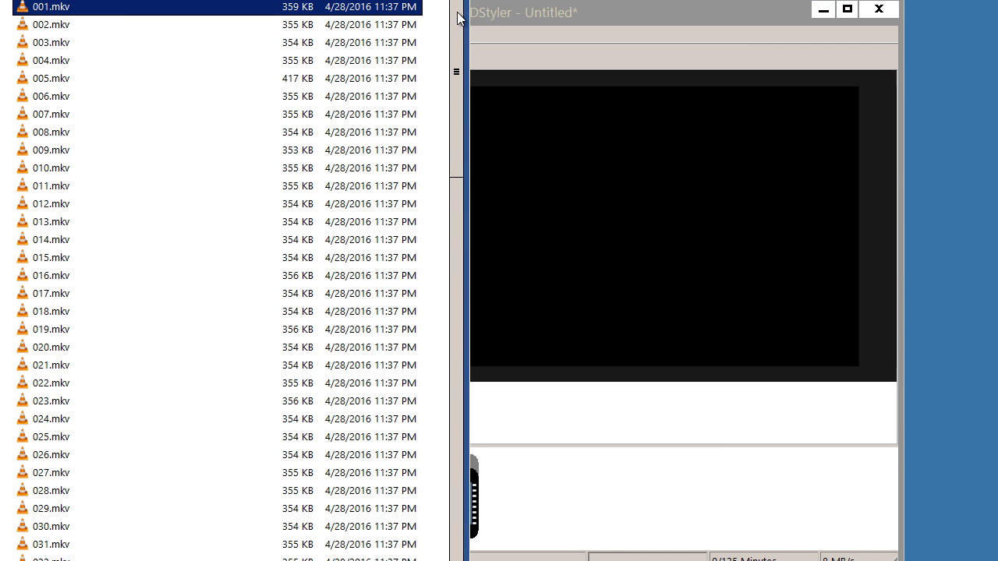
{"action": "scroll", "coordinate": [454, 13], "scroll_direction": "down", "scroll_amount": 20}
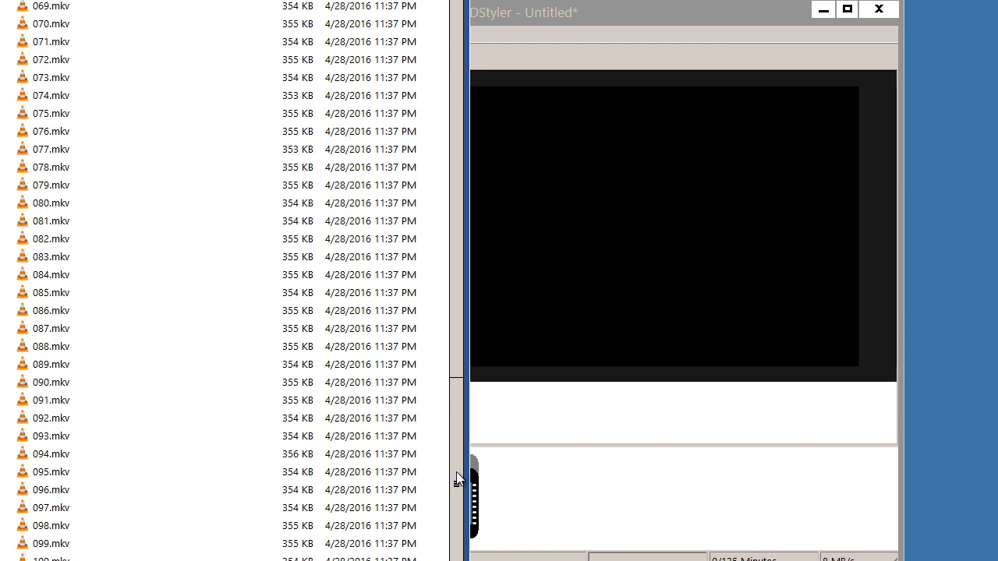
{"action": "left_click_drag", "start_coordinate": [456, 479], "coordinate": [467, 7]}
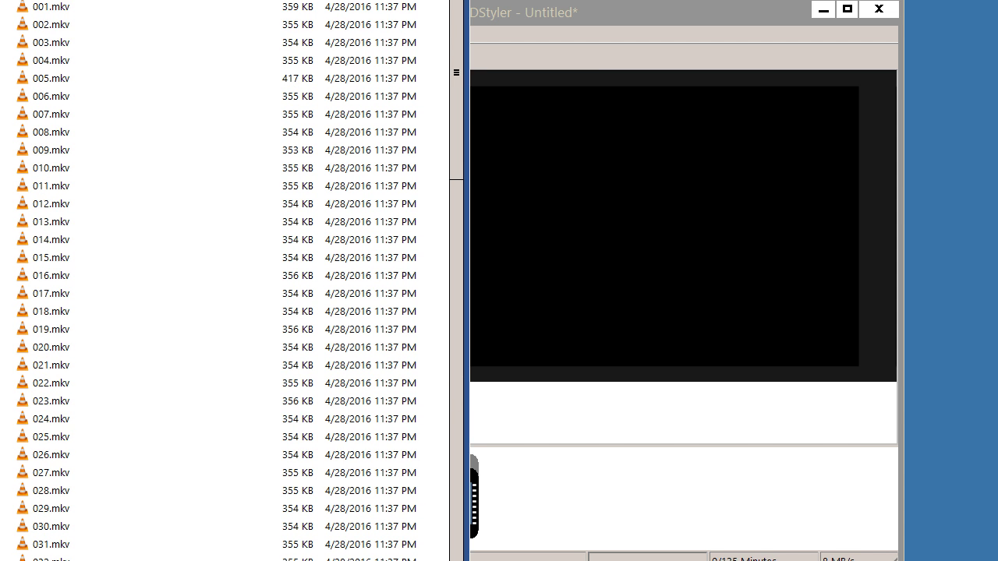
{"action": "left_click", "coordinate": [96, 1]}
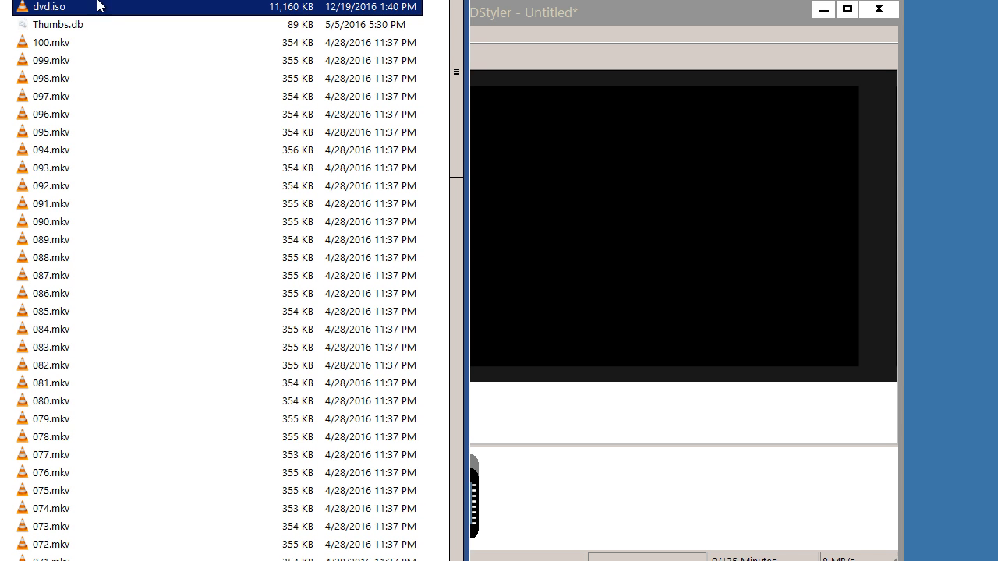
{"action": "mouse_move", "coordinate": [106, 16]}
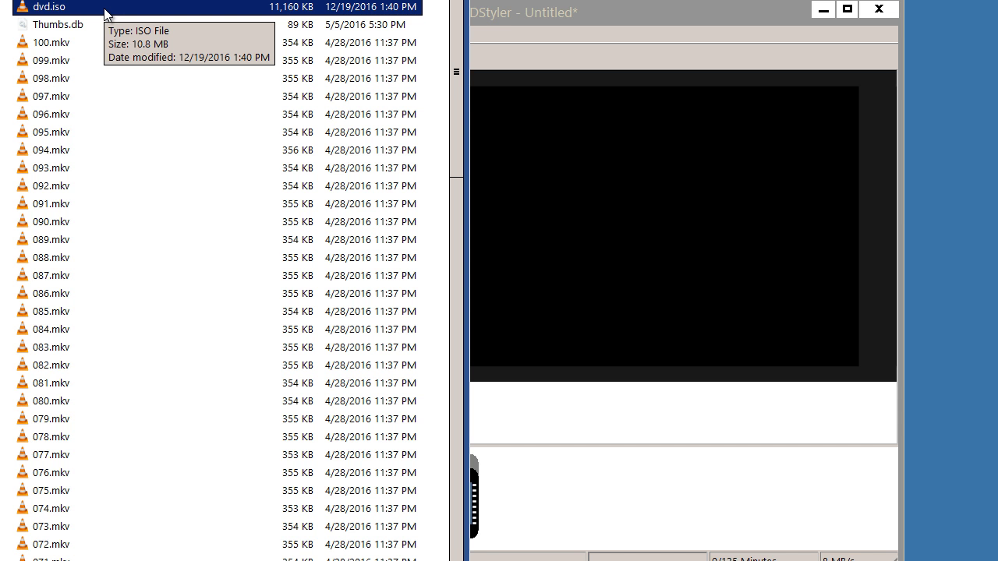
Play dvd.iso in VLC media player, starting at 00:00 of its 00:20 length.
{"action": "double_click", "coordinate": [107, 10]}
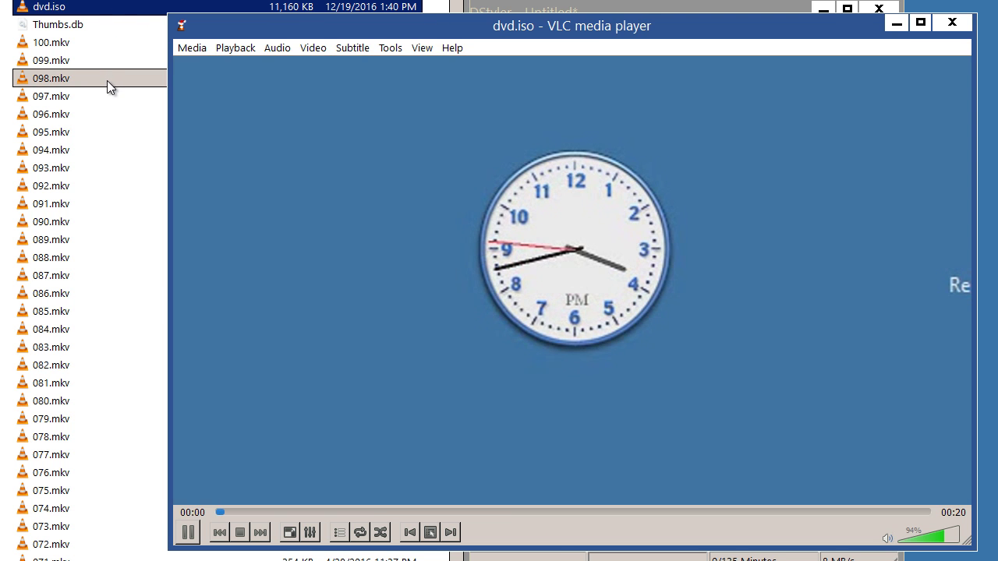